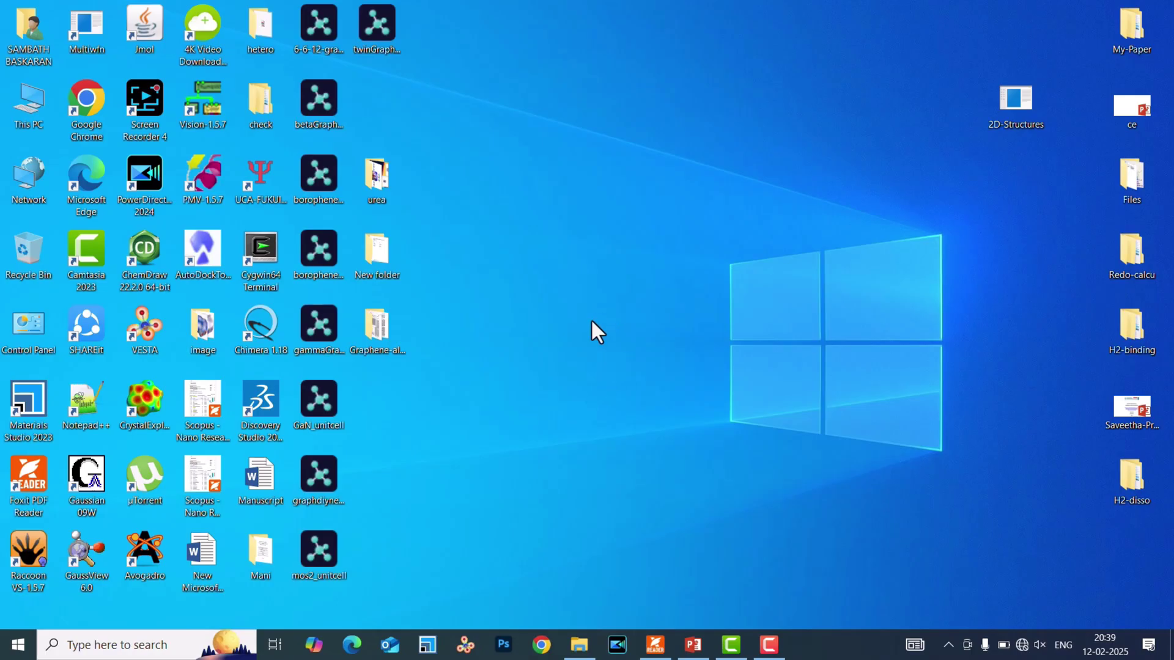
Launch CrystalExplorer and open the 1278489 crystallographic file from the urea folder on the desktop
{"action": "double_click", "coordinate": [145, 397]}
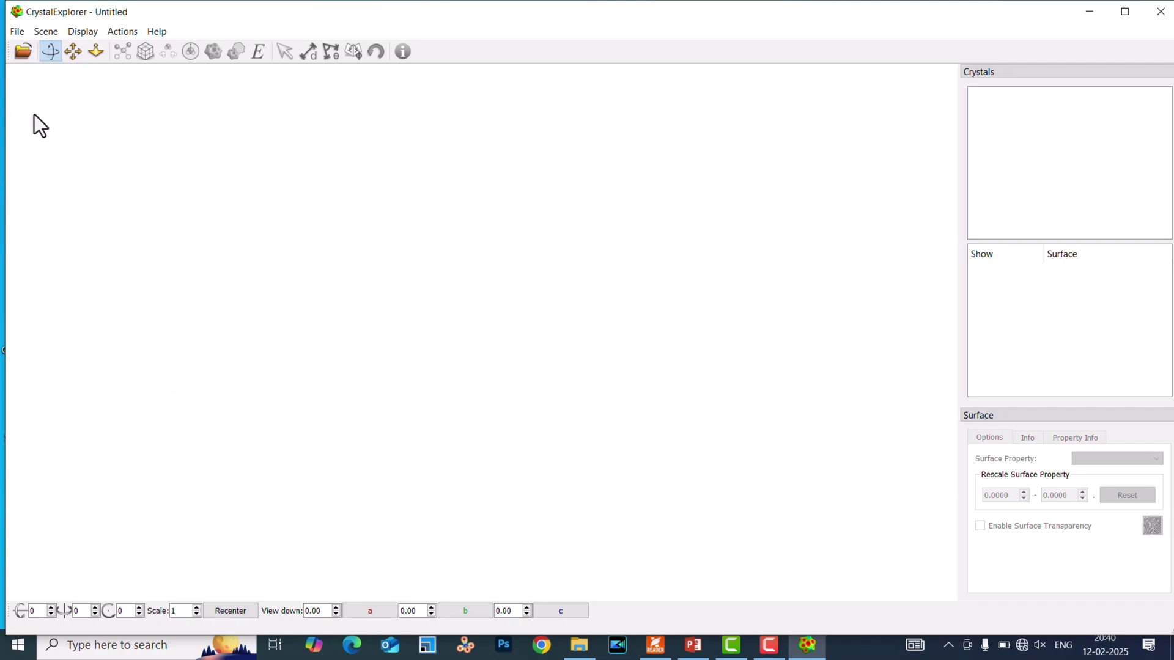
{"action": "left_click", "coordinate": [24, 51]}
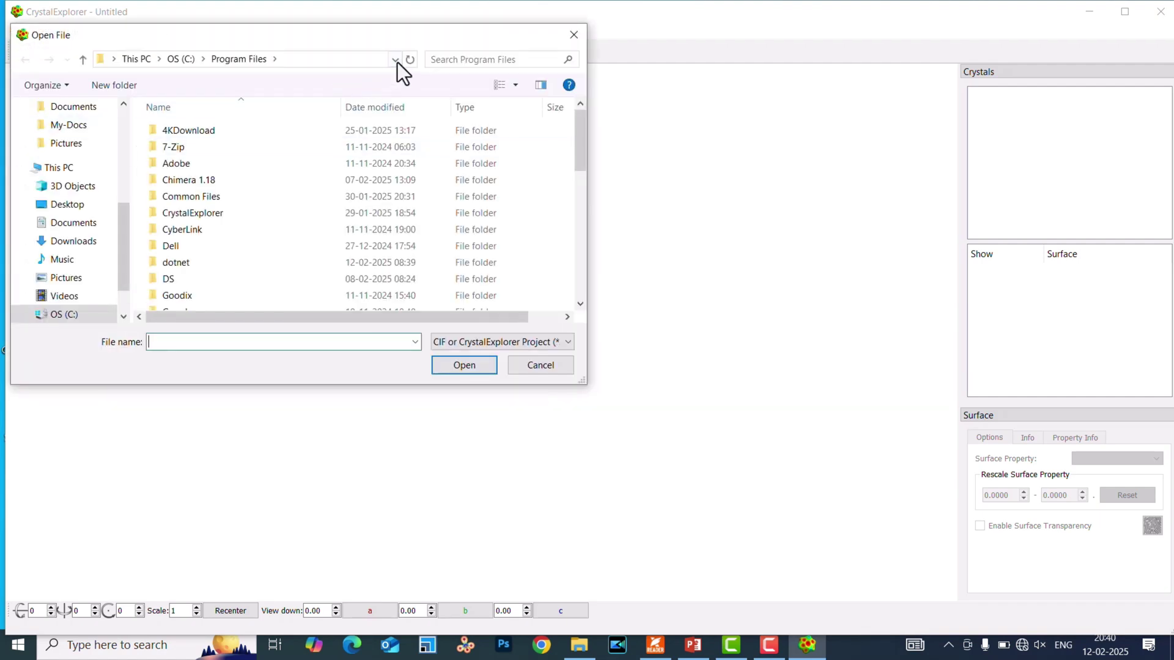
{"action": "left_click", "coordinate": [396, 60]}
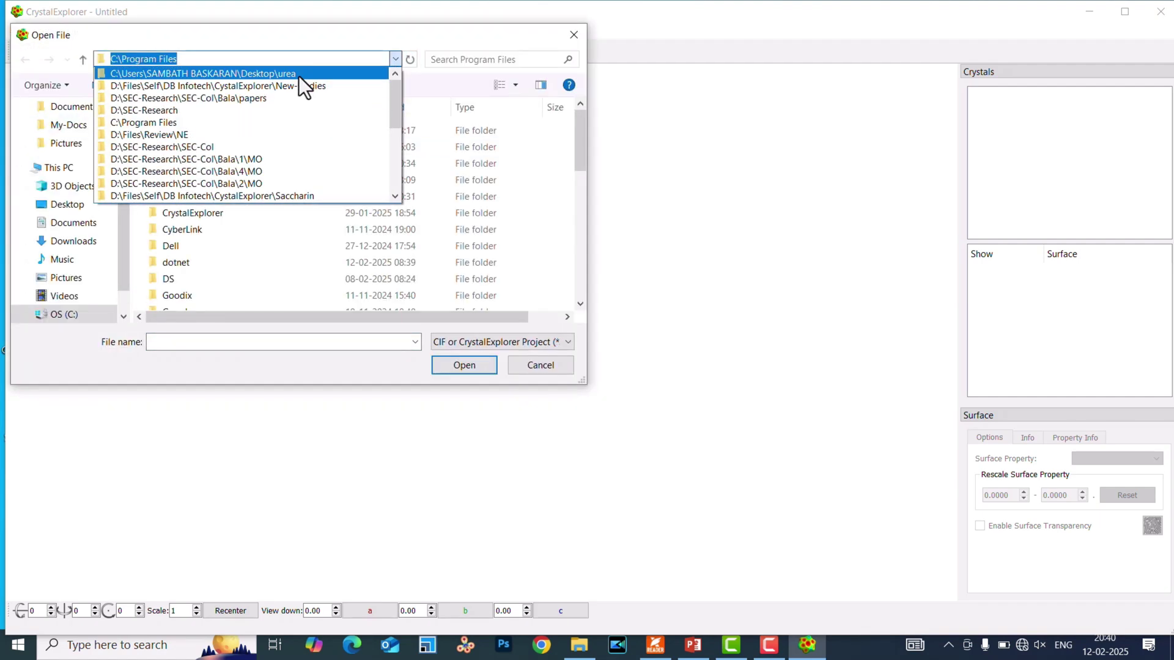
{"action": "left_click", "coordinate": [298, 74]}
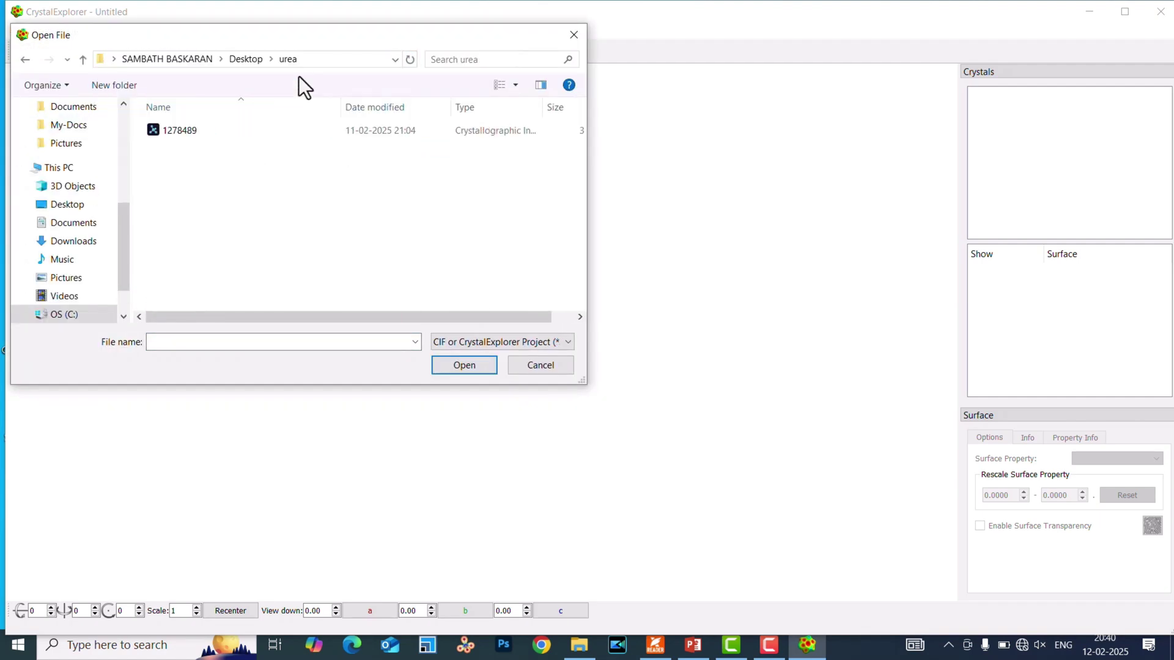
{"action": "left_click", "coordinate": [180, 132]}
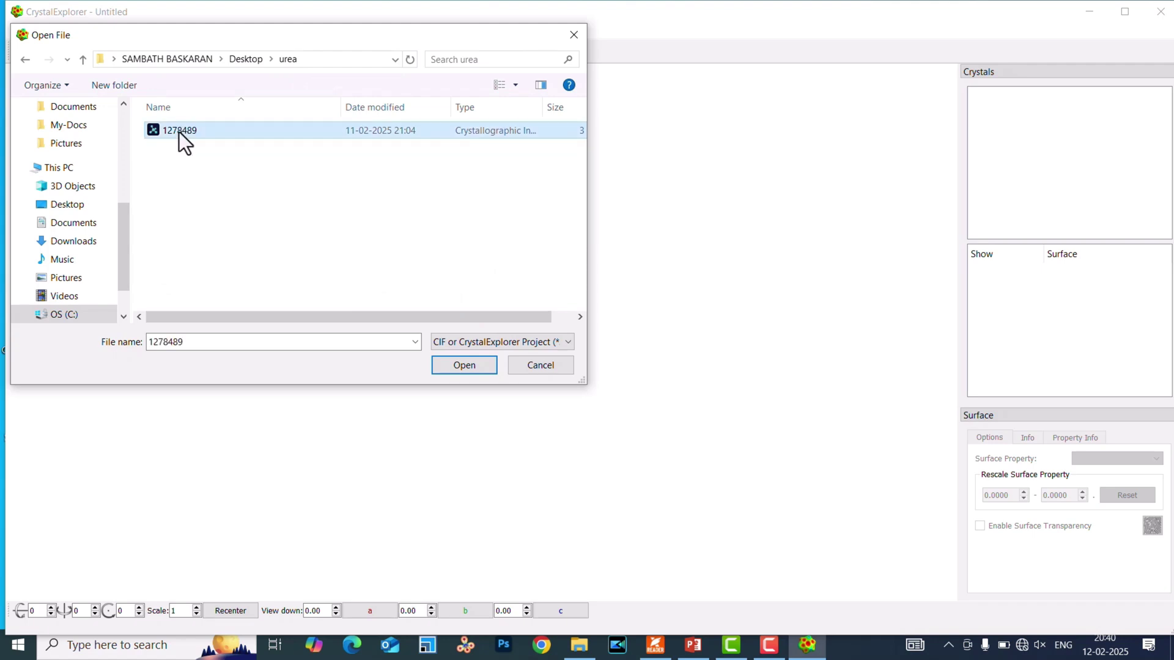
{"action": "left_click", "coordinate": [468, 366]}
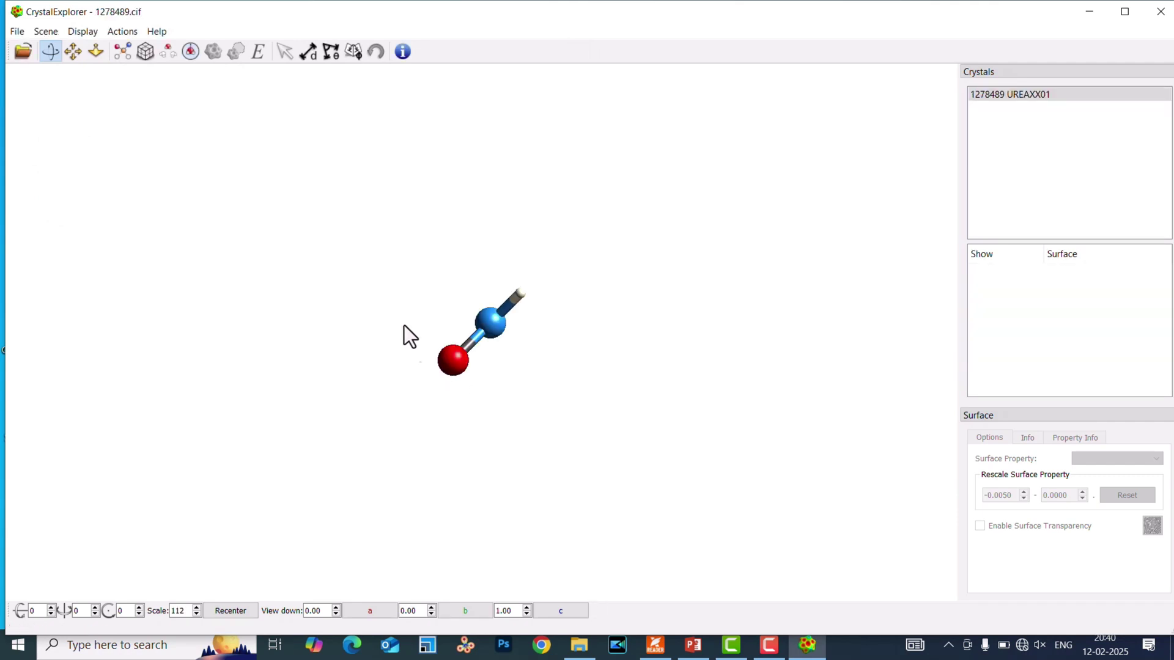
Complete the partial urea fragment into a whole molecule
{"action": "left_click_drag", "start_coordinate": [458, 318], "coordinate": [554, 355]}
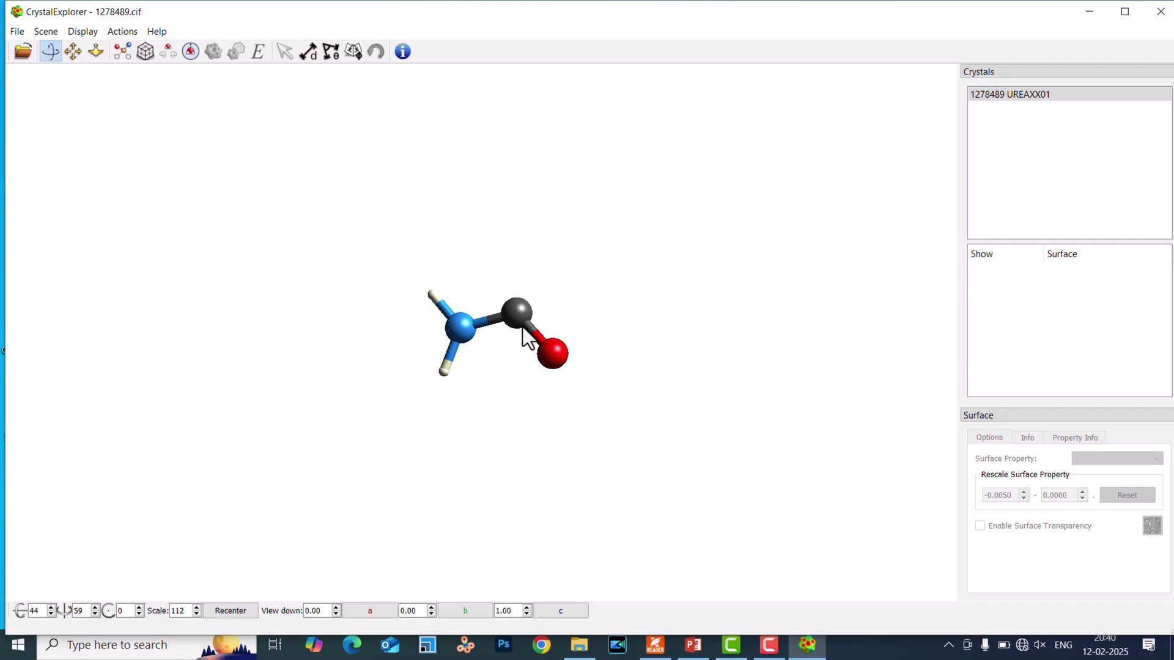
{"action": "left_click", "coordinate": [122, 52]}
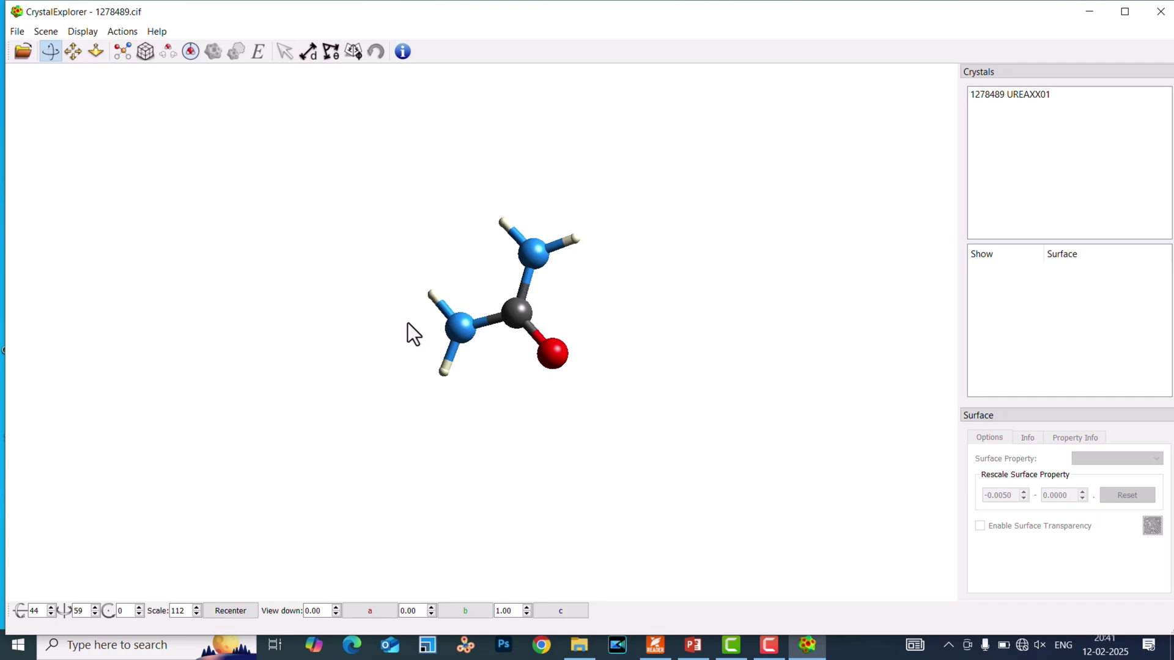
{"action": "scroll", "coordinate": [471, 325], "scroll_direction": "up", "scroll_amount": 5}
{"action": "scroll", "coordinate": [472, 325], "scroll_direction": "down", "scroll_amount": 2}
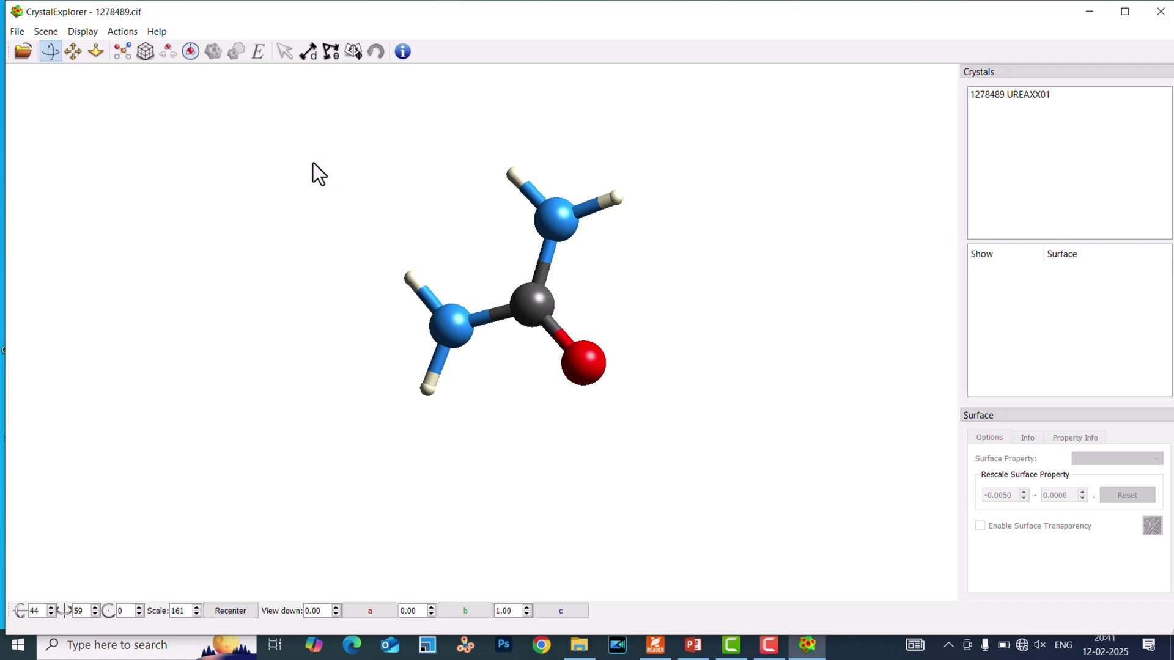
Show the close-contact atoms around the urea molecule, complete them into neighbouring molecules, and hide the remaining contact atoms
{"action": "left_click", "coordinate": [165, 53]}
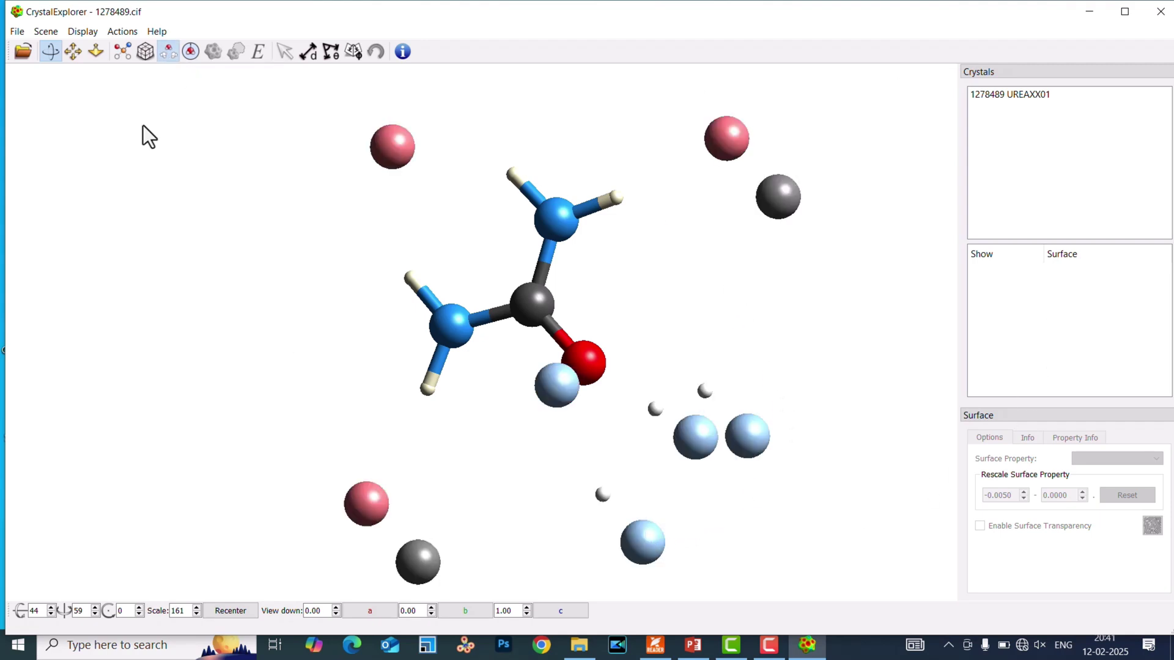
{"action": "left_click", "coordinate": [124, 56]}
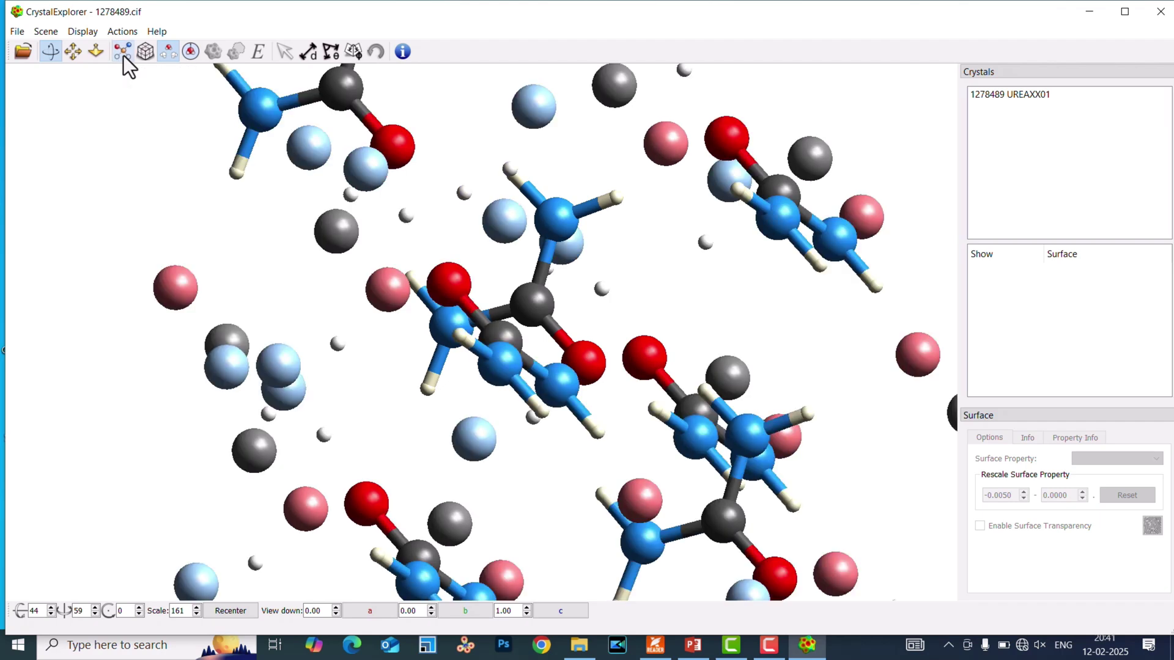
{"action": "scroll", "coordinate": [446, 376], "scroll_direction": "down", "scroll_amount": 5}
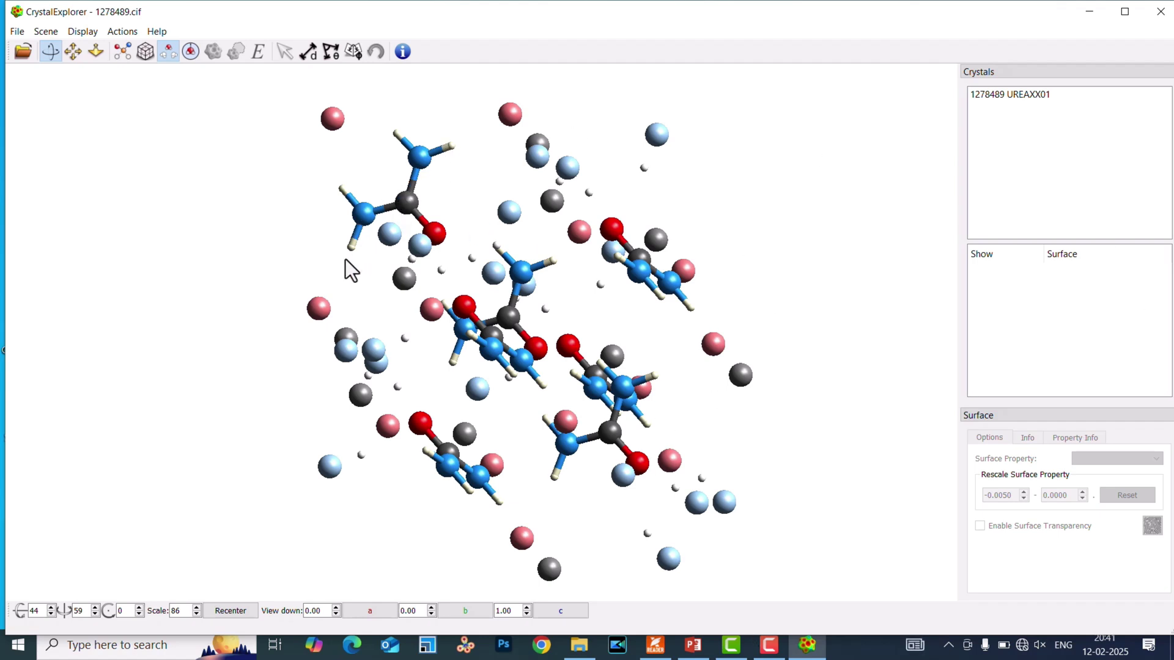
{"action": "left_click", "coordinate": [166, 54]}
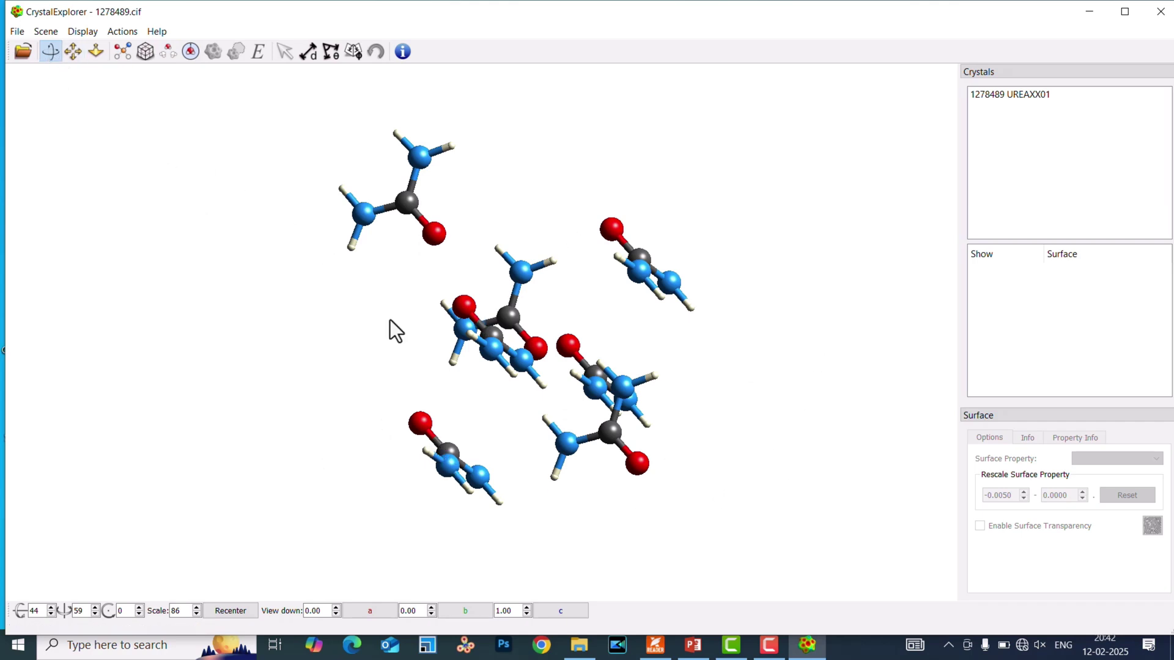
Examine from several angles how the neighbouring urea molecules are packed around the central one
{"action": "left_click_drag", "start_coordinate": [497, 403], "coordinate": [638, 275]}
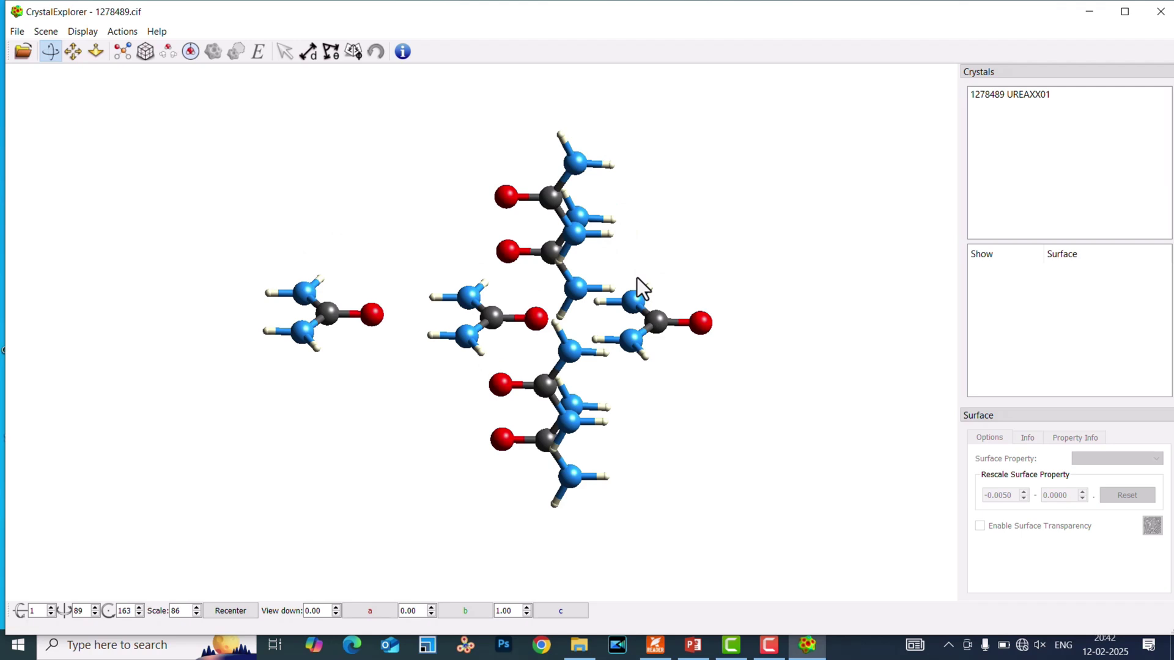
{"action": "left_click_drag", "start_coordinate": [617, 315], "coordinate": [551, 387]}
{"action": "left_click_drag", "start_coordinate": [554, 344], "coordinate": [564, 294]}
{"action": "mouse_move", "coordinate": [577, 278]}
{"action": "left_mouse_down"}
{"action": "mouse_move", "coordinate": [607, 308]}
{"action": "mouse_move", "coordinate": [598, 269]}
{"action": "left_mouse_up"}
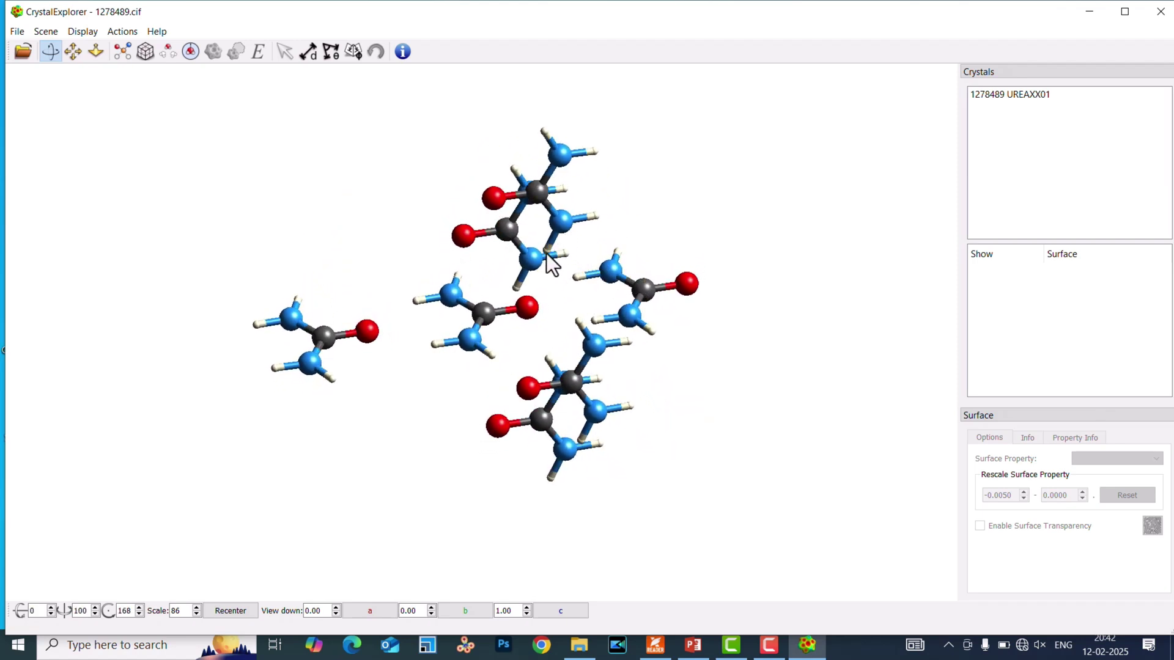
{"action": "left_click_drag", "start_coordinate": [541, 283], "coordinate": [543, 308]}
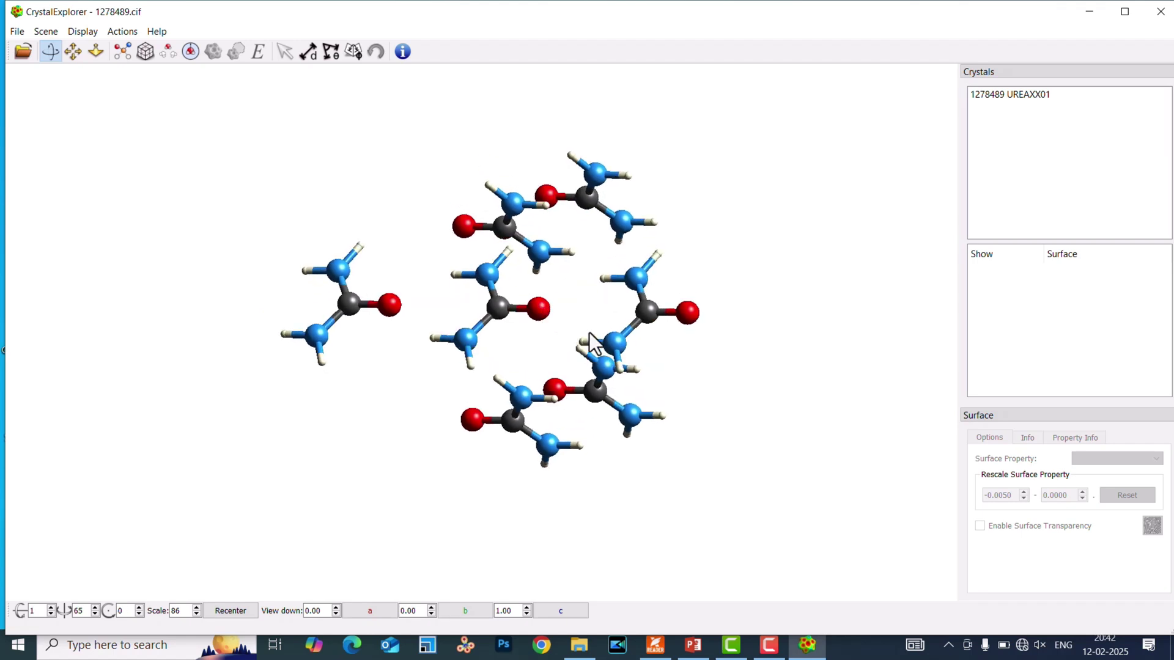
{"action": "mouse_move", "coordinate": [606, 309]}
{"action": "left_mouse_down"}
{"action": "mouse_move", "coordinate": [631, 309]}
{"action": "mouse_move", "coordinate": [612, 289]}
{"action": "left_mouse_up"}
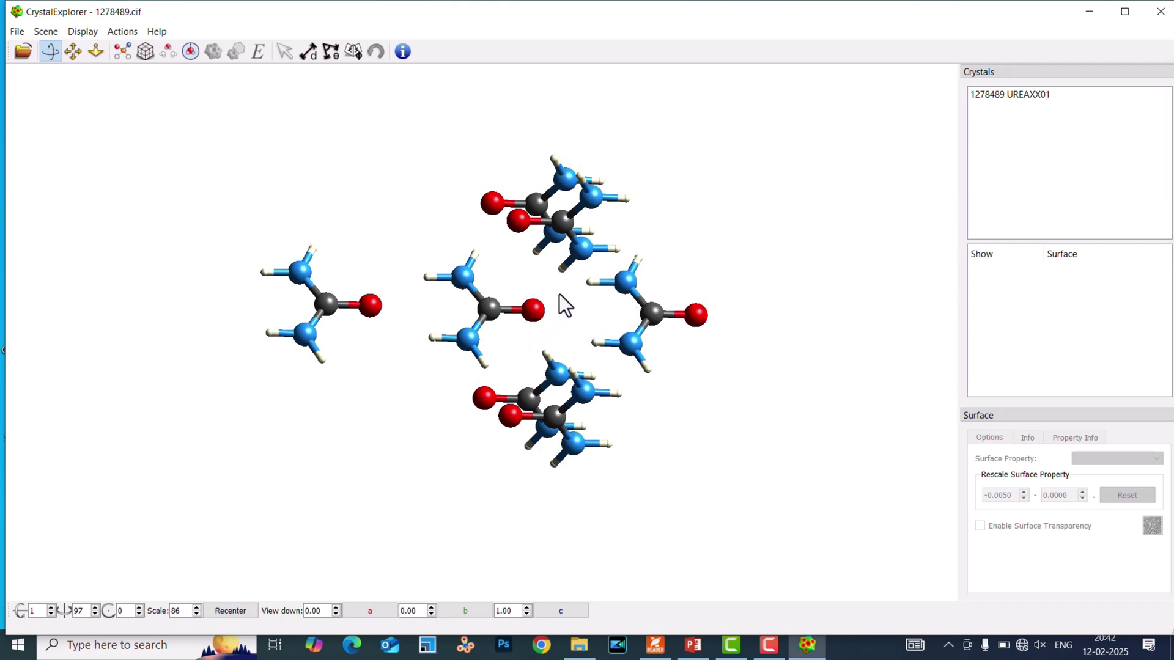
{"action": "left_click_drag", "start_coordinate": [563, 346], "coordinate": [628, 331]}
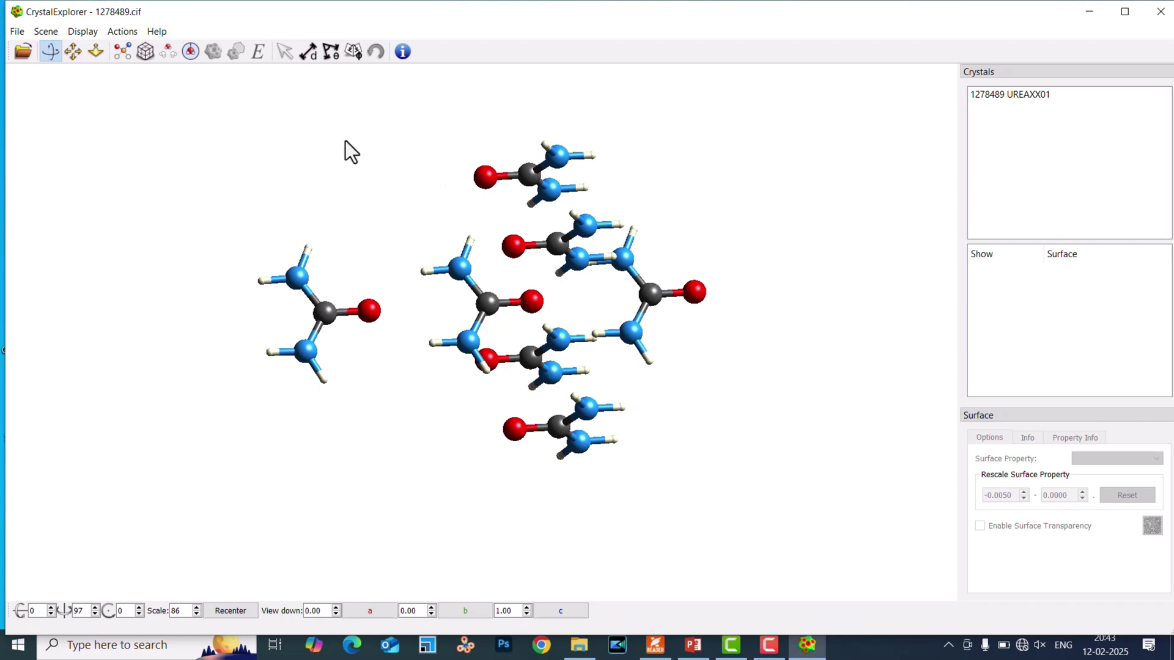
{"action": "left_click_drag", "start_coordinate": [498, 312], "coordinate": [531, 293]}
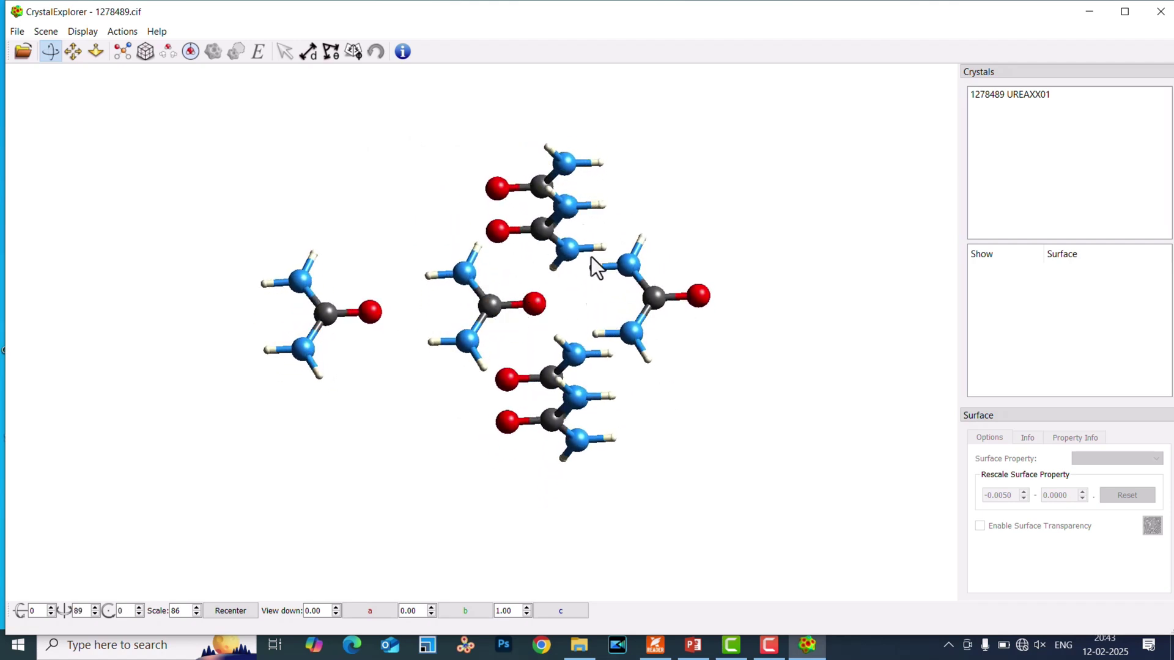
Select all atoms of the central urea molecule and generate its Hirshfeld surface with property None and High (Standard) resolution
{"action": "left_click", "coordinate": [489, 307]}
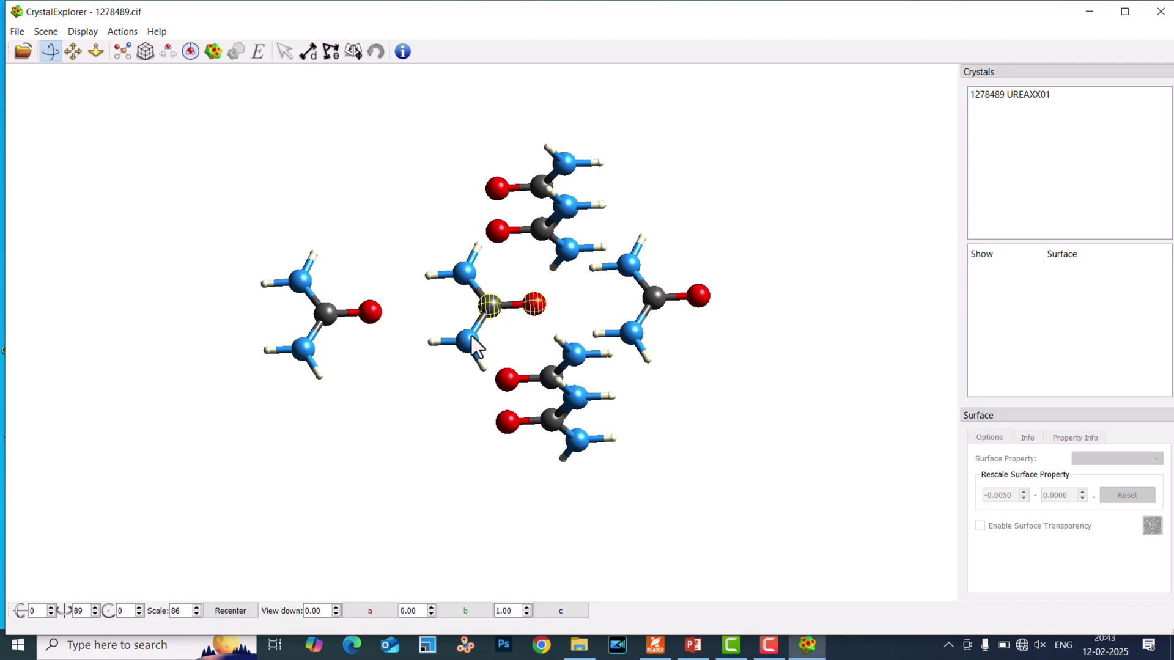
{"action": "left_click", "coordinate": [489, 302]}
{"action": "left_click", "coordinate": [489, 302]}
{"action": "left_click", "coordinate": [473, 340]}
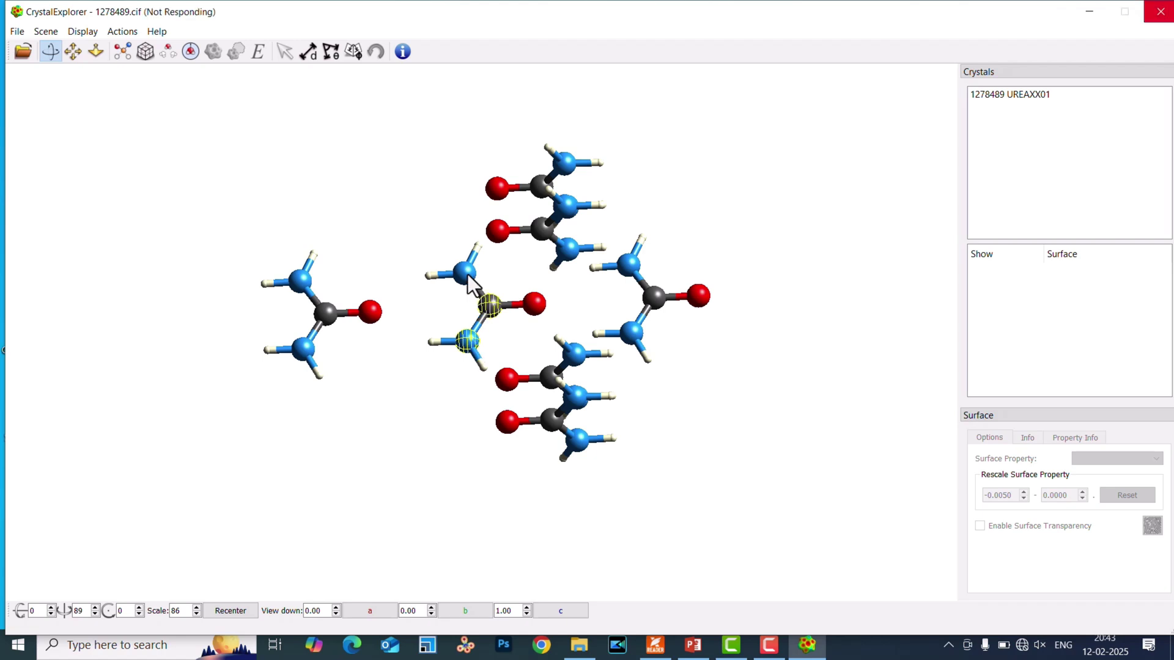
{"action": "scroll", "coordinate": [467, 274], "scroll_direction": "up", "scroll_amount": 2}
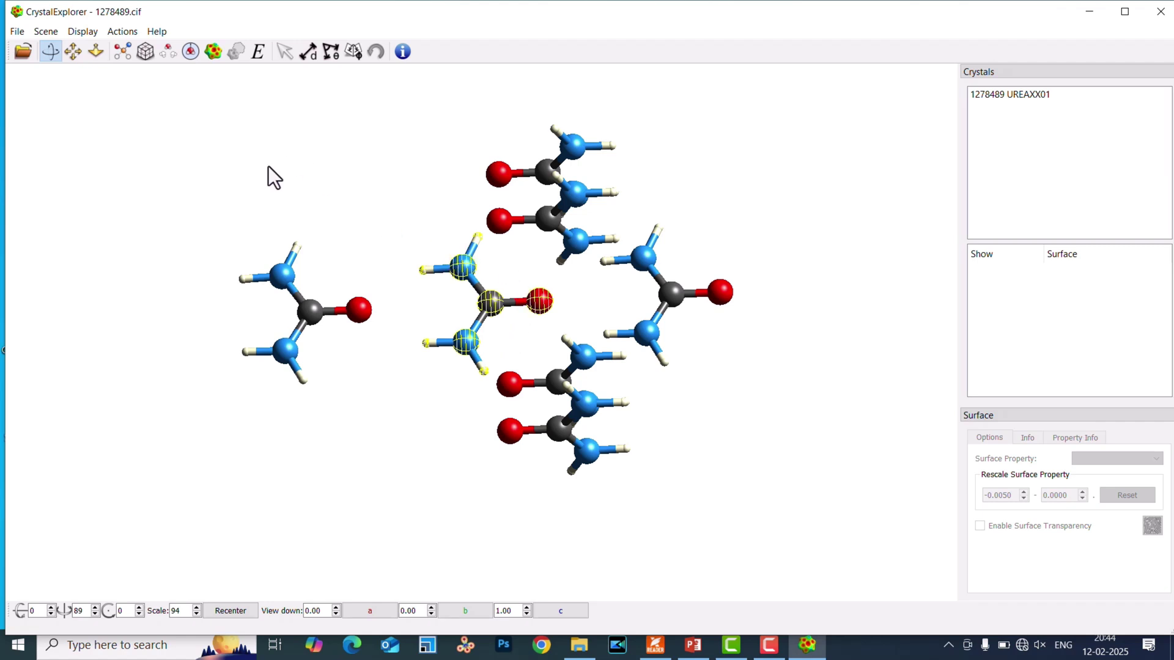
{"action": "left_click_drag", "start_coordinate": [352, 230], "coordinate": [481, 251]}
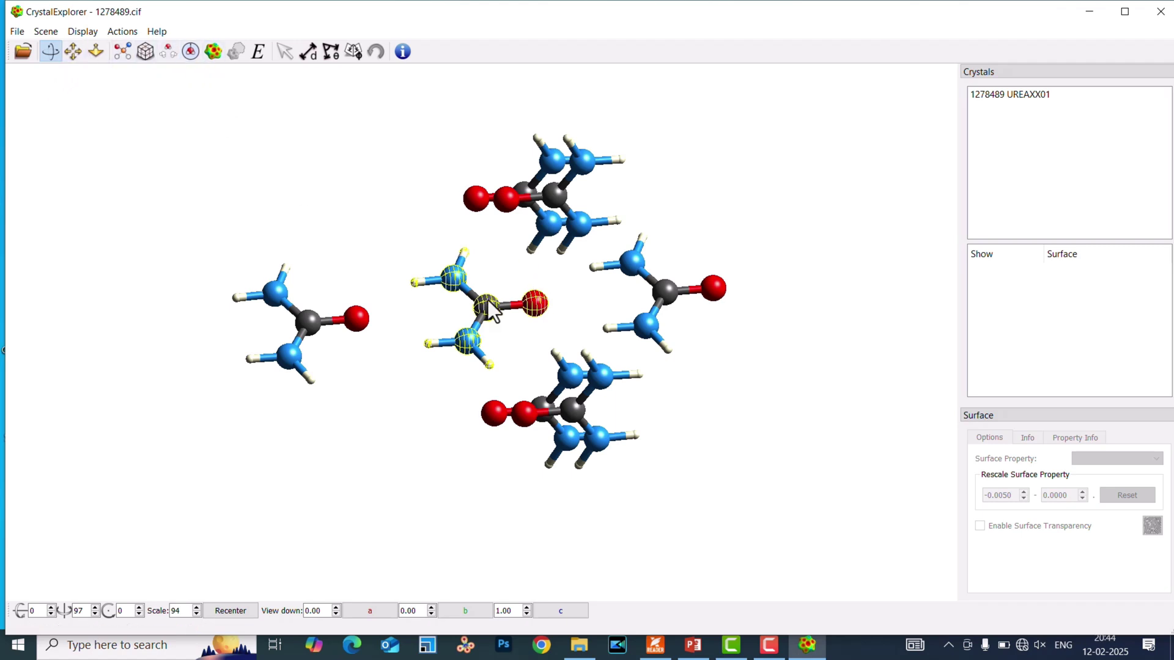
{"action": "left_click", "coordinate": [214, 53]}
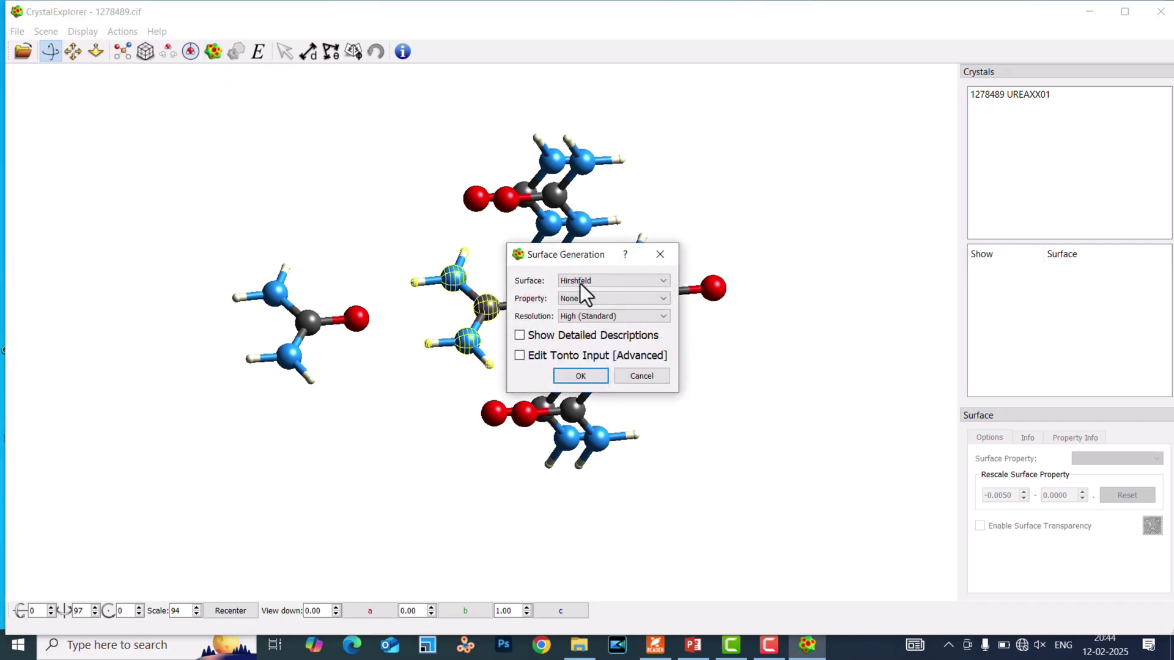
{"action": "left_click", "coordinate": [581, 377]}
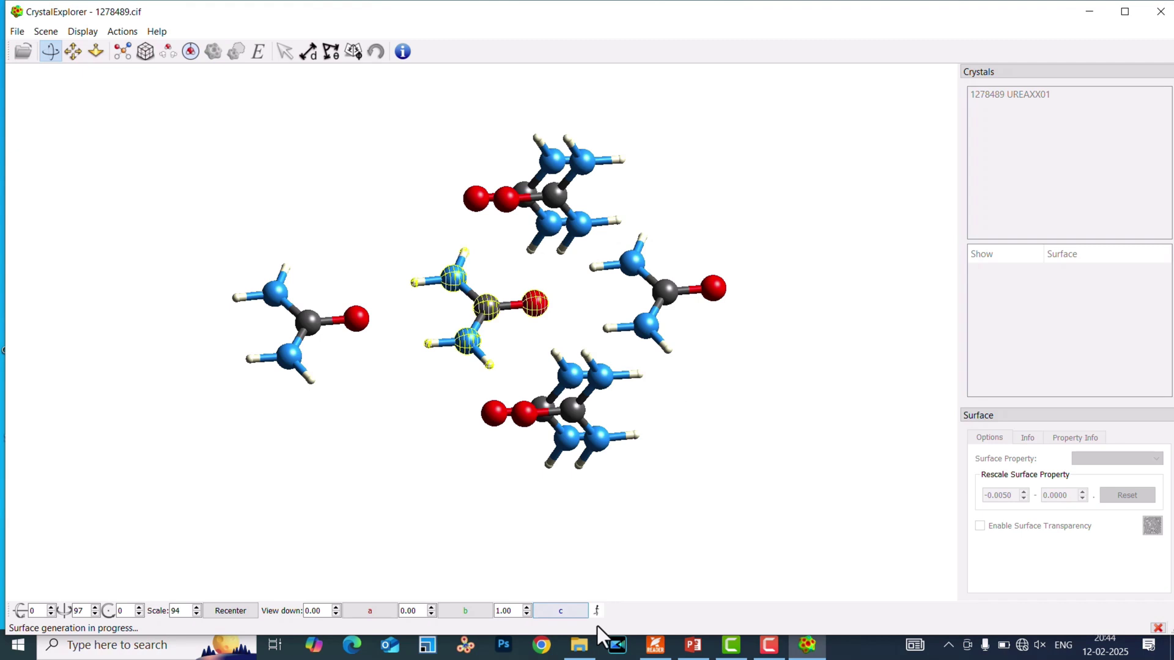
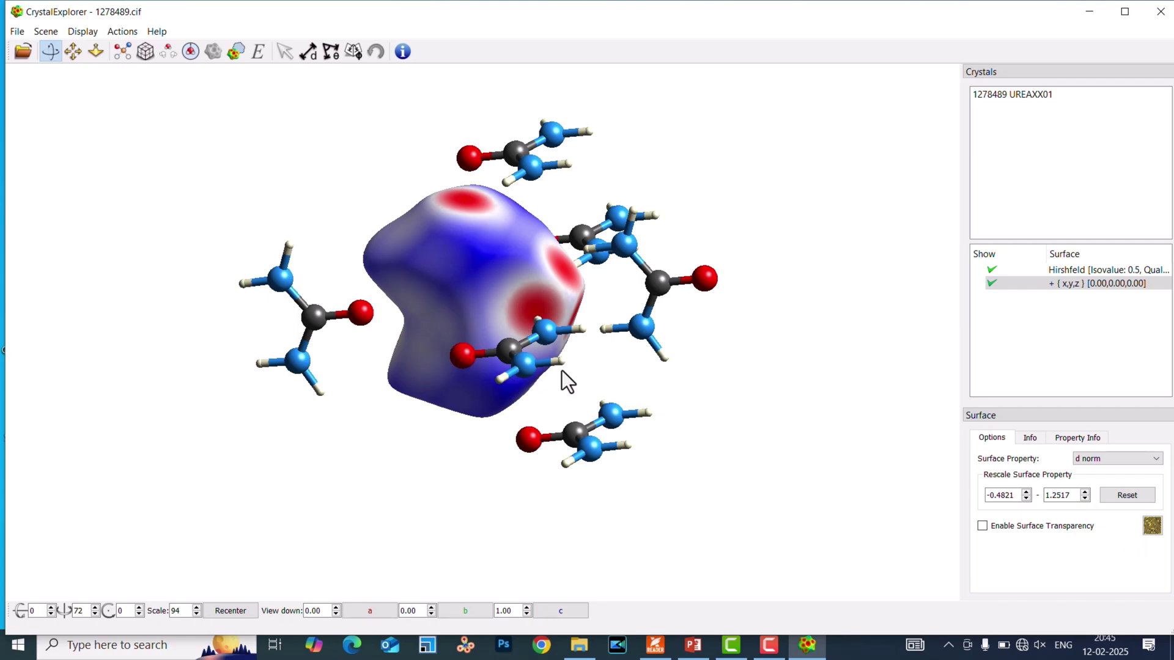
Enable transparency on the Hirshfeld surface and inspect its d norm mapping from several sides
{"action": "left_click", "coordinate": [983, 526]}
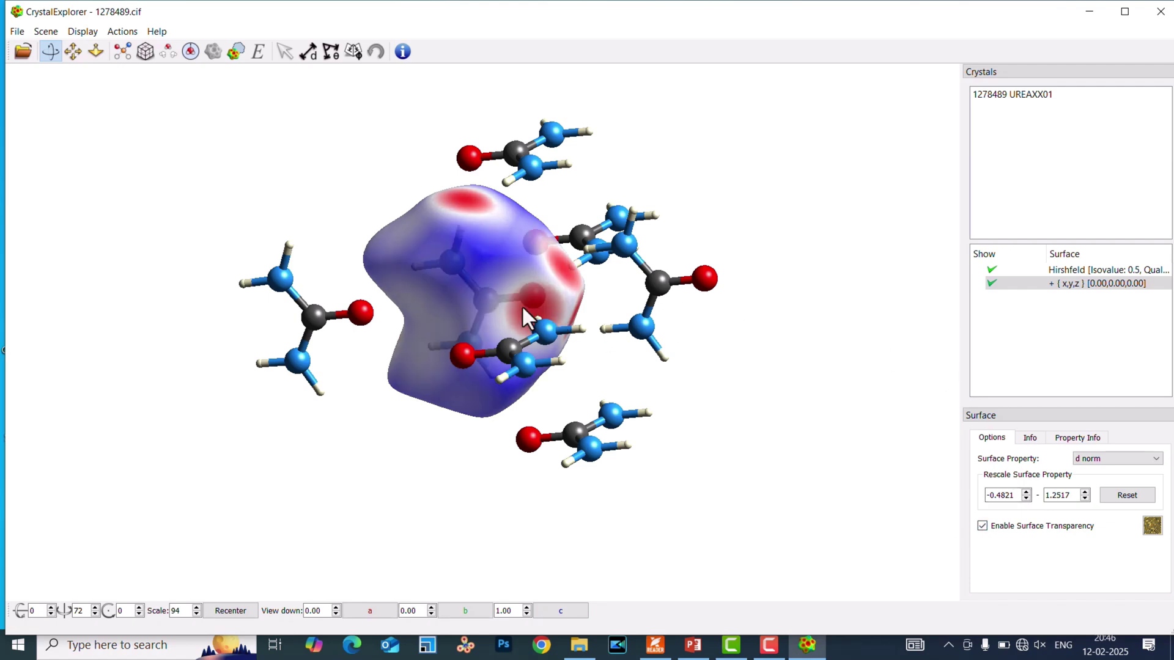
{"action": "left_click_drag", "start_coordinate": [513, 310], "coordinate": [276, 238]}
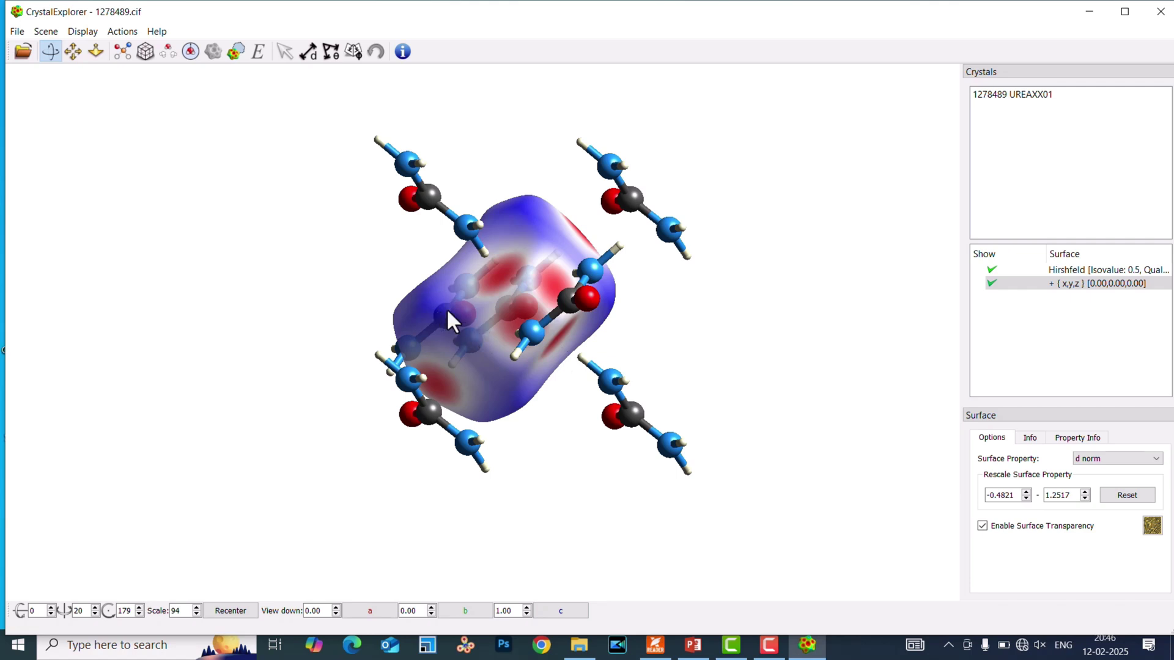
{"action": "left_click_drag", "start_coordinate": [496, 286], "coordinate": [496, 340]}
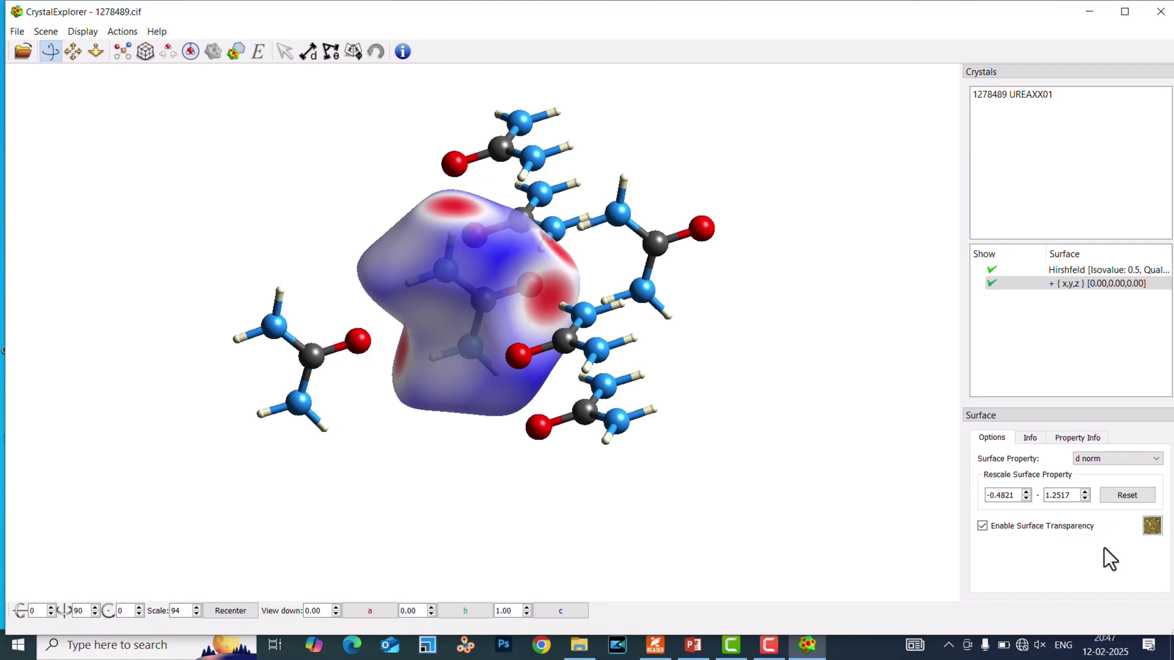
Open the di vs de fingerprint plot of the Hirshfeld surface and reposition its window beside the structure
{"action": "left_click", "coordinate": [1153, 524]}
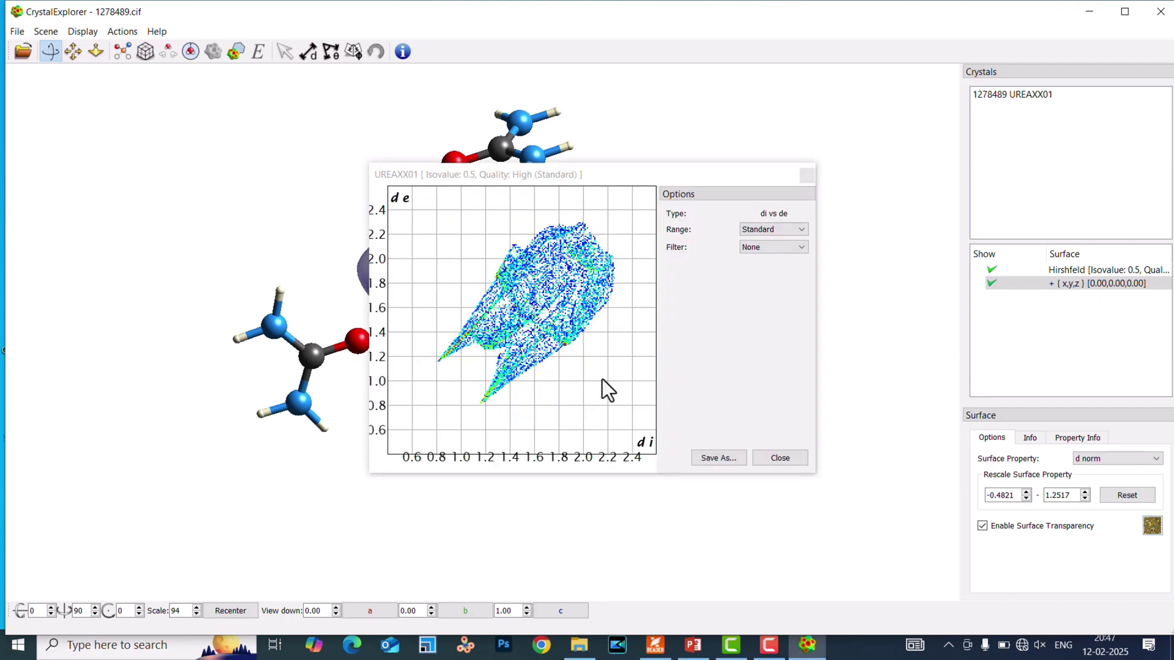
{"action": "left_click_drag", "start_coordinate": [588, 172], "coordinate": [732, 75]}
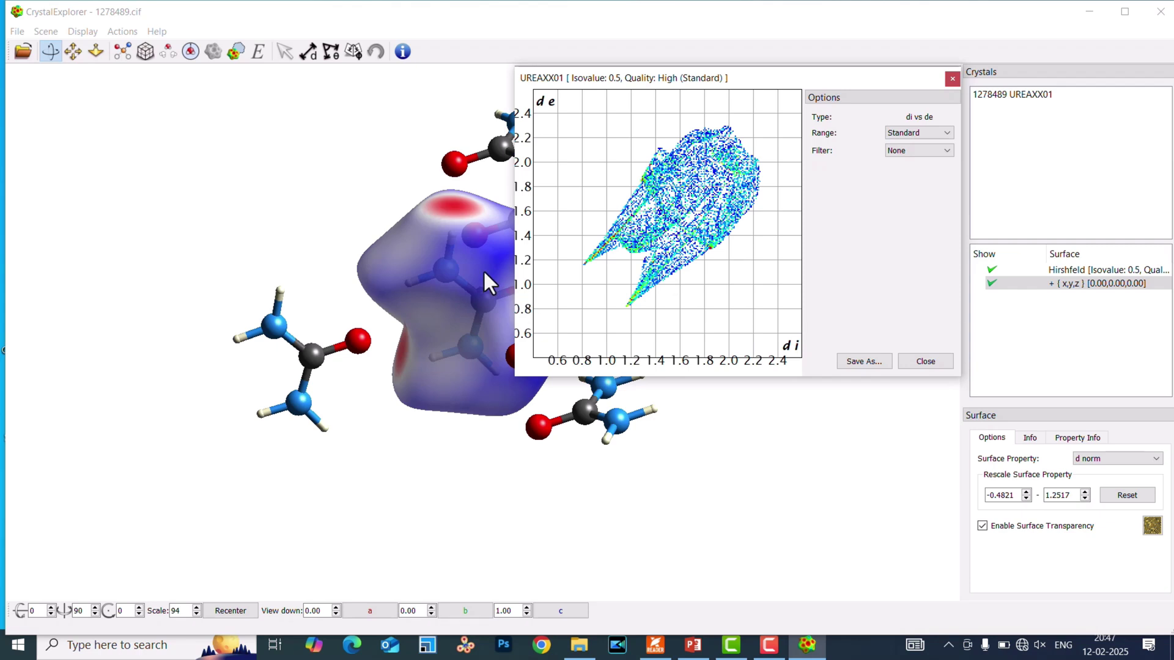
{"action": "left_click_drag", "start_coordinate": [715, 78], "coordinate": [912, 178]}
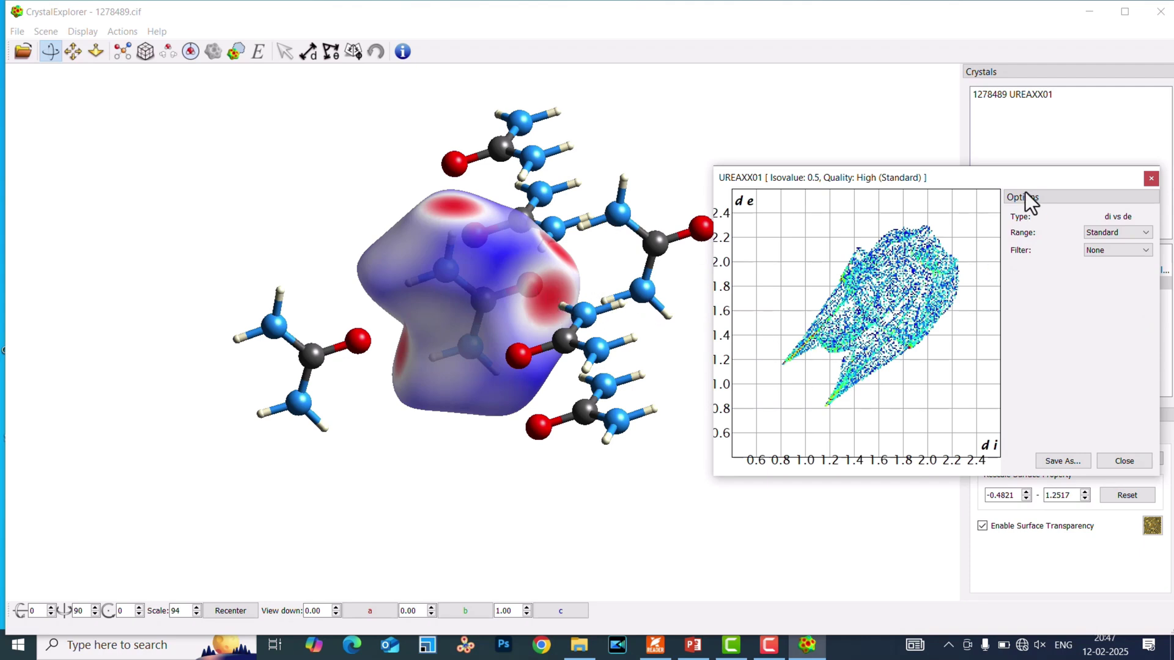
{"action": "left_click_drag", "start_coordinate": [1022, 181], "coordinate": [820, 84]}
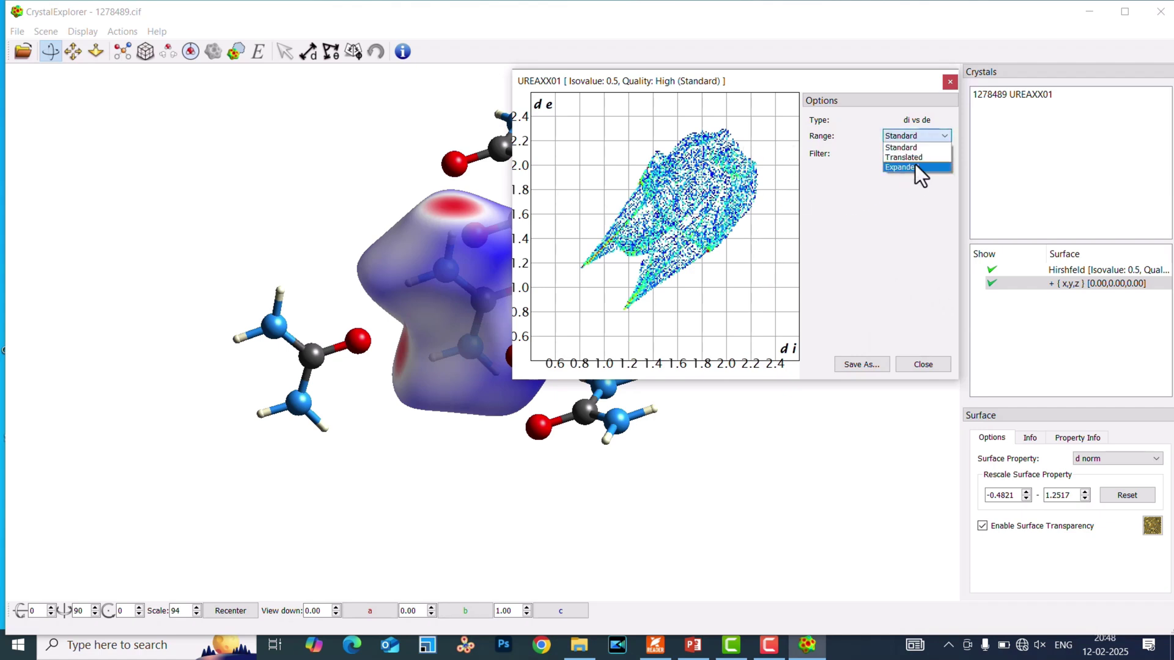
Try the Expanded range on the fingerprint plot and return it to Standard
{"action": "left_click", "coordinate": [915, 165]}
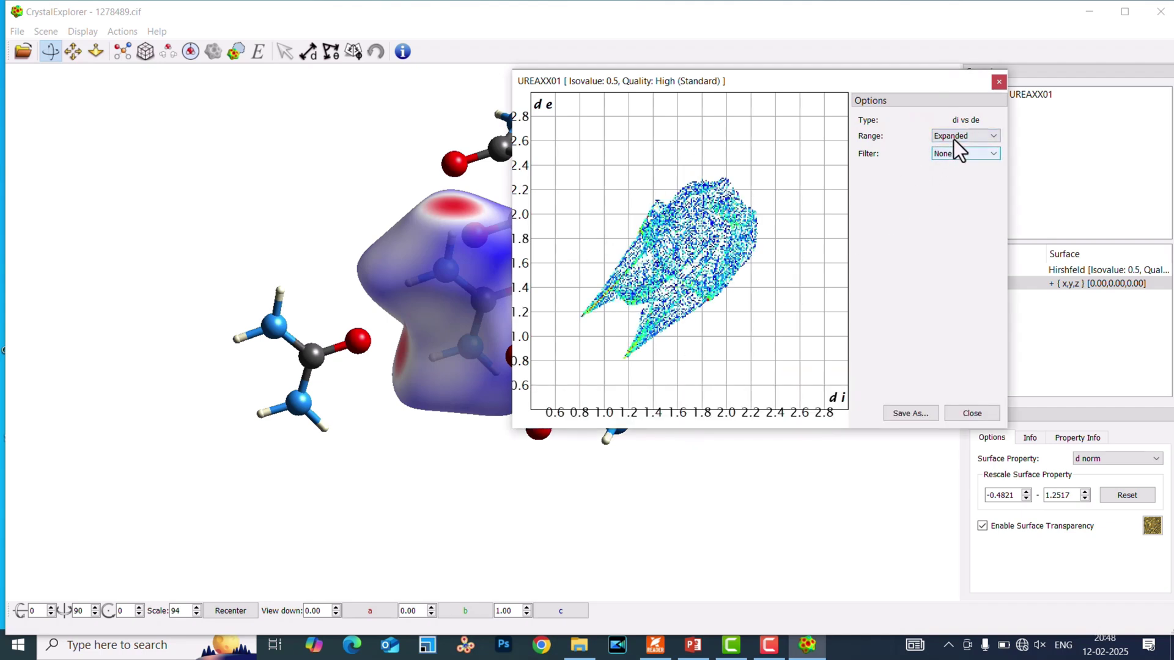
{"action": "left_click", "coordinate": [957, 137]}
{"action": "left_click", "coordinate": [955, 148]}
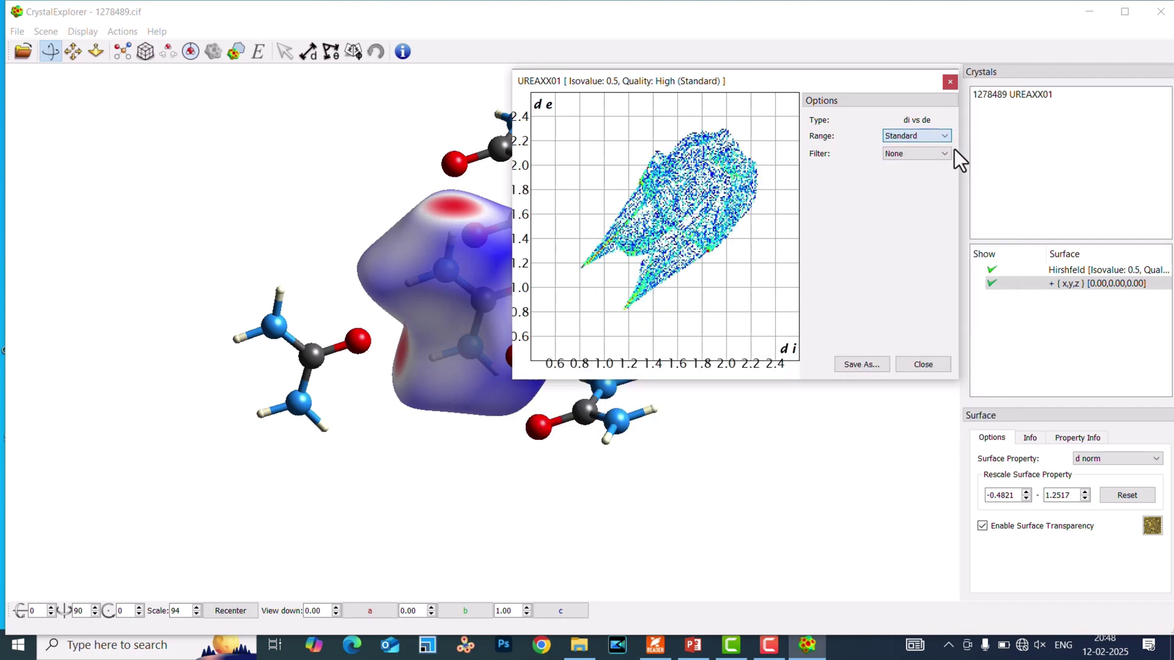
Set the fingerprint plot's filter to By Element and consult the fingerprint decomposition passage in the article open in Foxit PDF Reader
{"action": "left_click", "coordinate": [914, 157]}
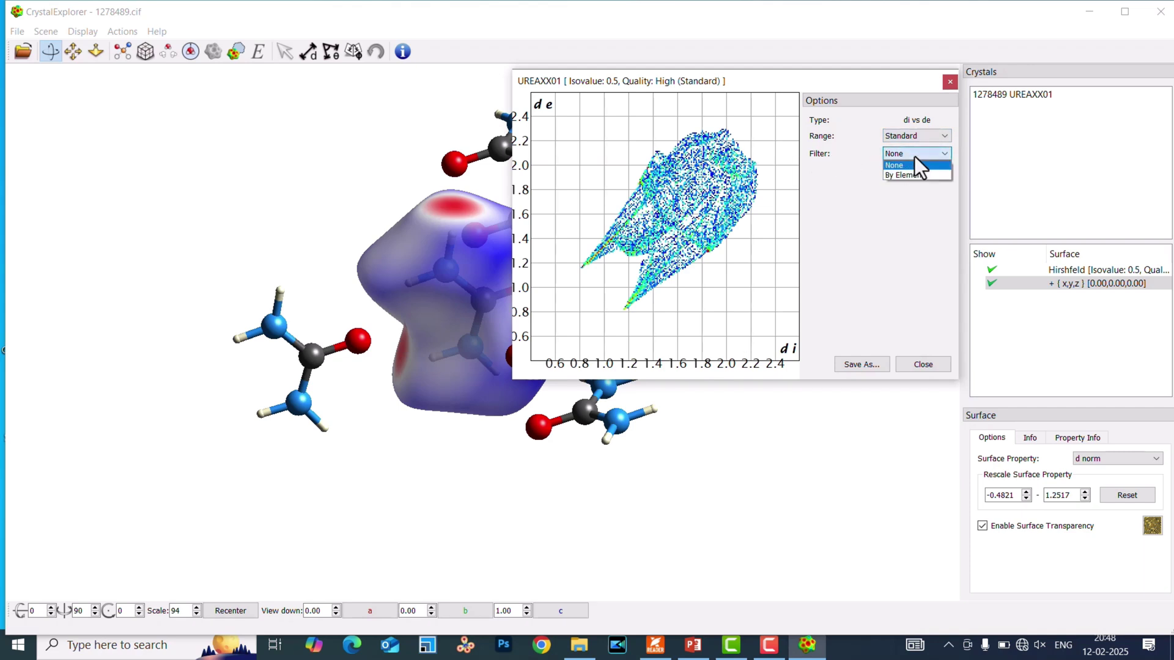
{"action": "left_click", "coordinate": [906, 177]}
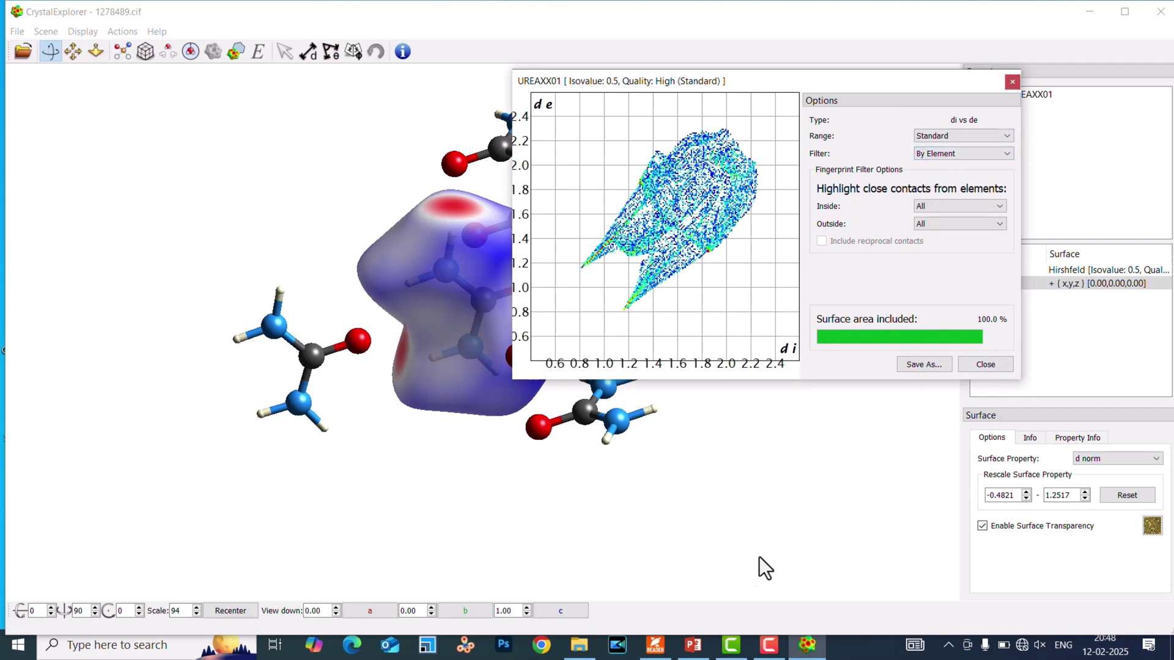
{"action": "left_click", "coordinate": [665, 648]}
{"action": "scroll", "coordinate": [527, 347], "scroll_direction": "up", "scroll_amount": 5}
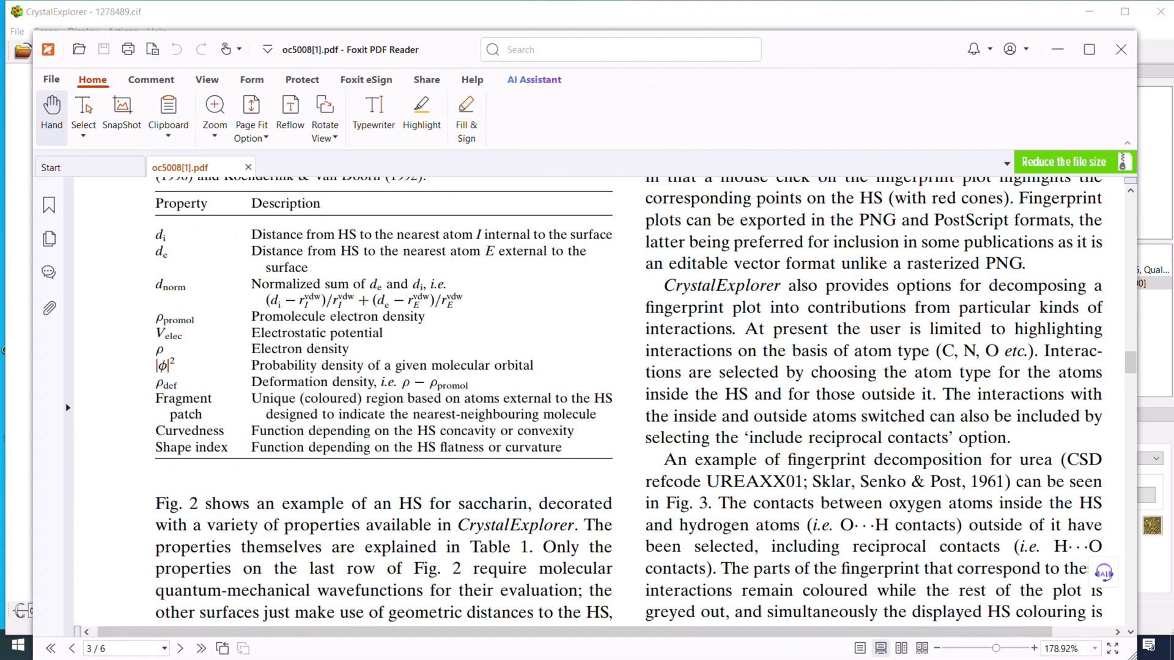
{"action": "left_click", "coordinate": [1058, 50]}
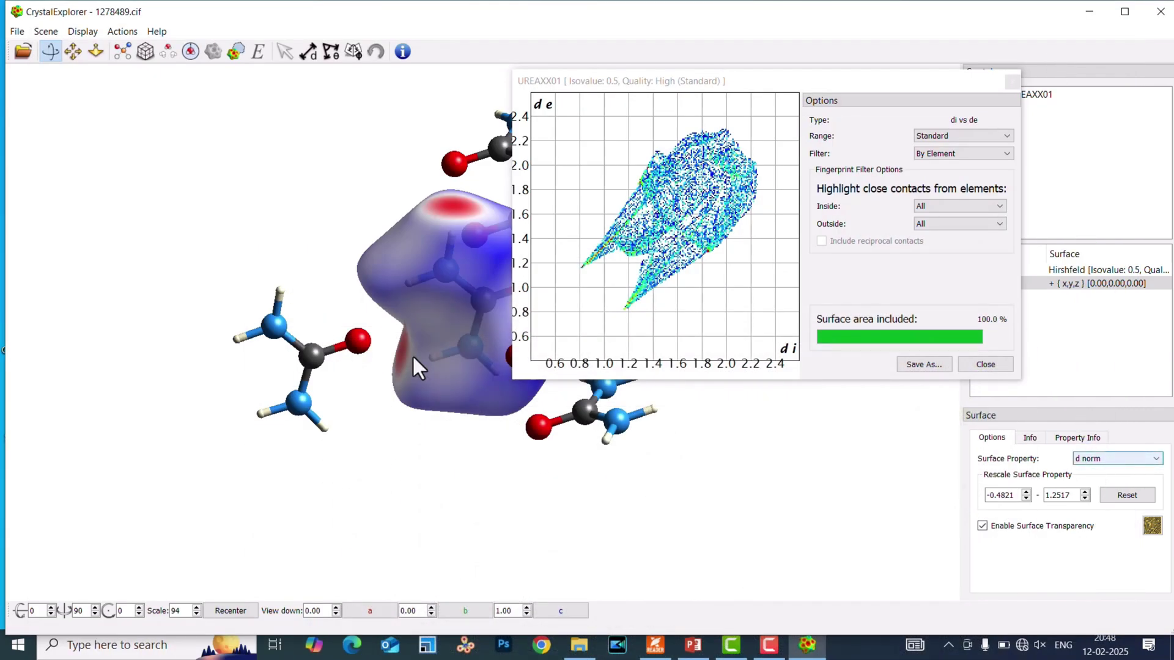
Reselect d norm as the surface property and By Element as the fingerprint plot's filter
{"action": "left_click", "coordinate": [1096, 458]}
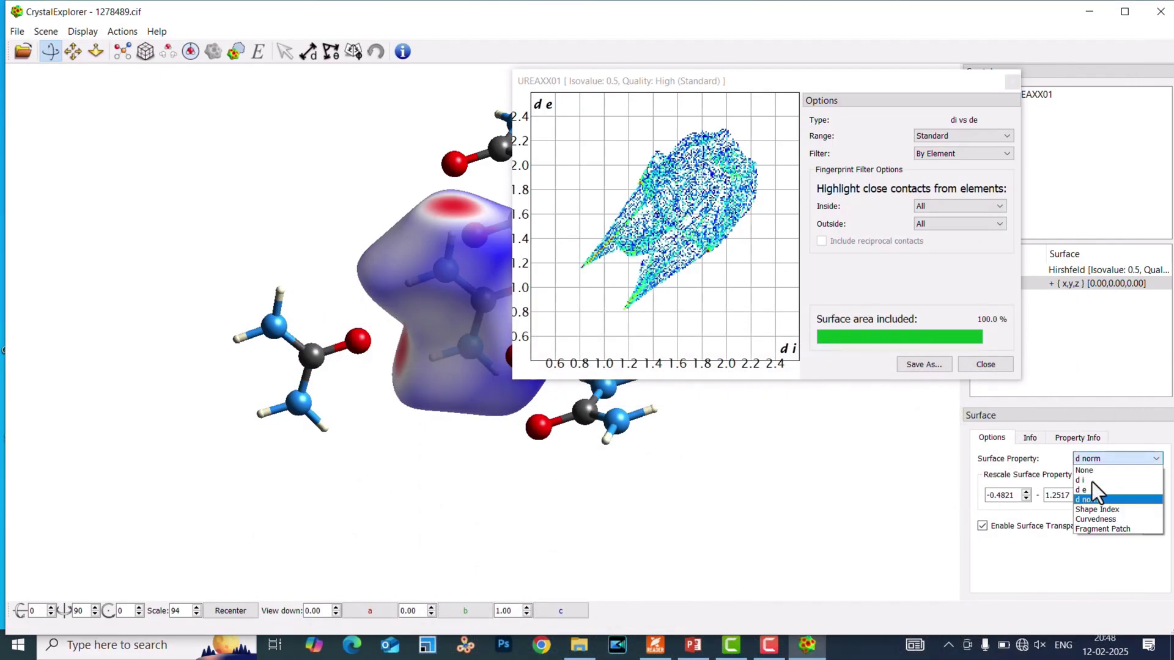
{"action": "left_click", "coordinate": [1092, 497]}
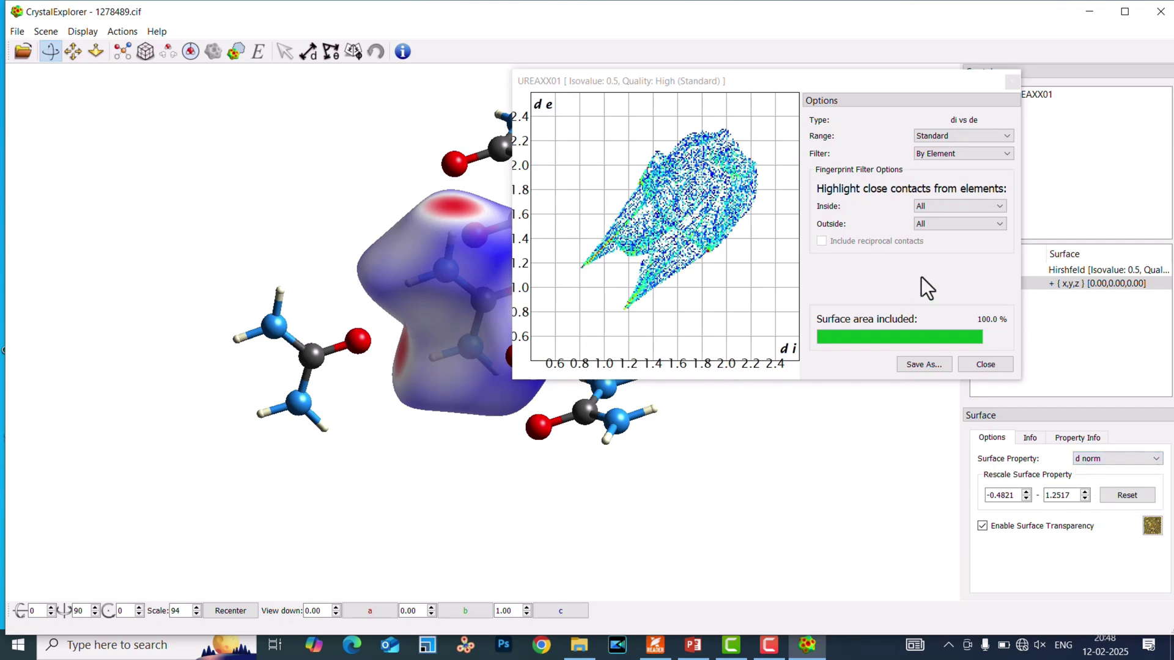
{"action": "left_click", "coordinate": [944, 156]}
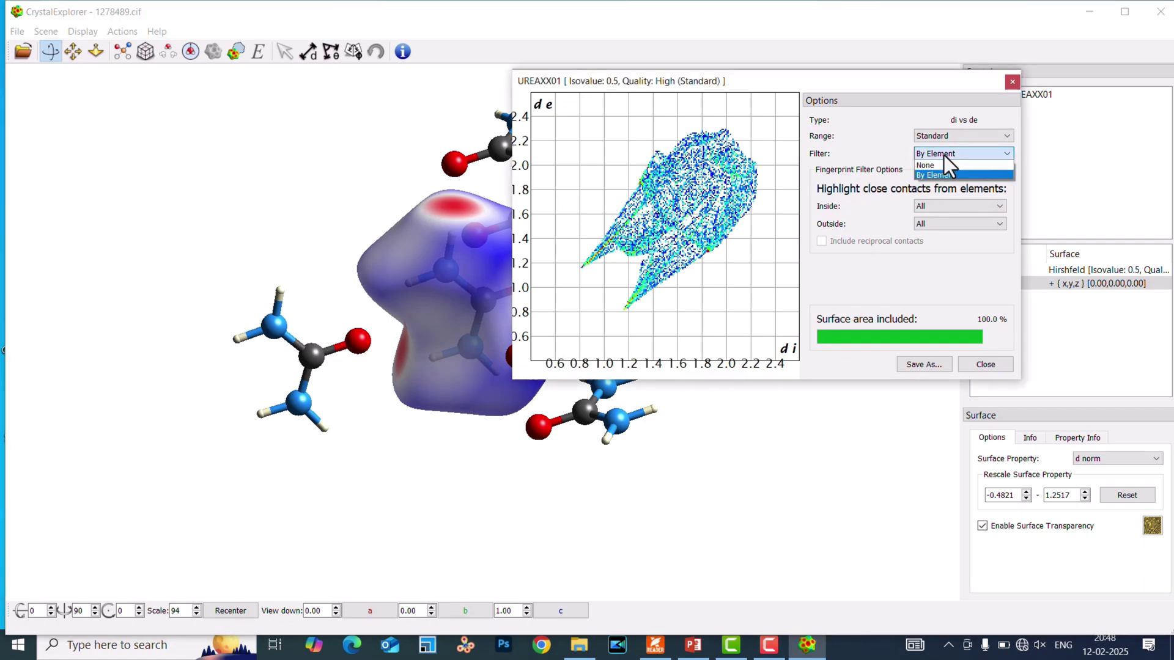
{"action": "left_click", "coordinate": [933, 175]}
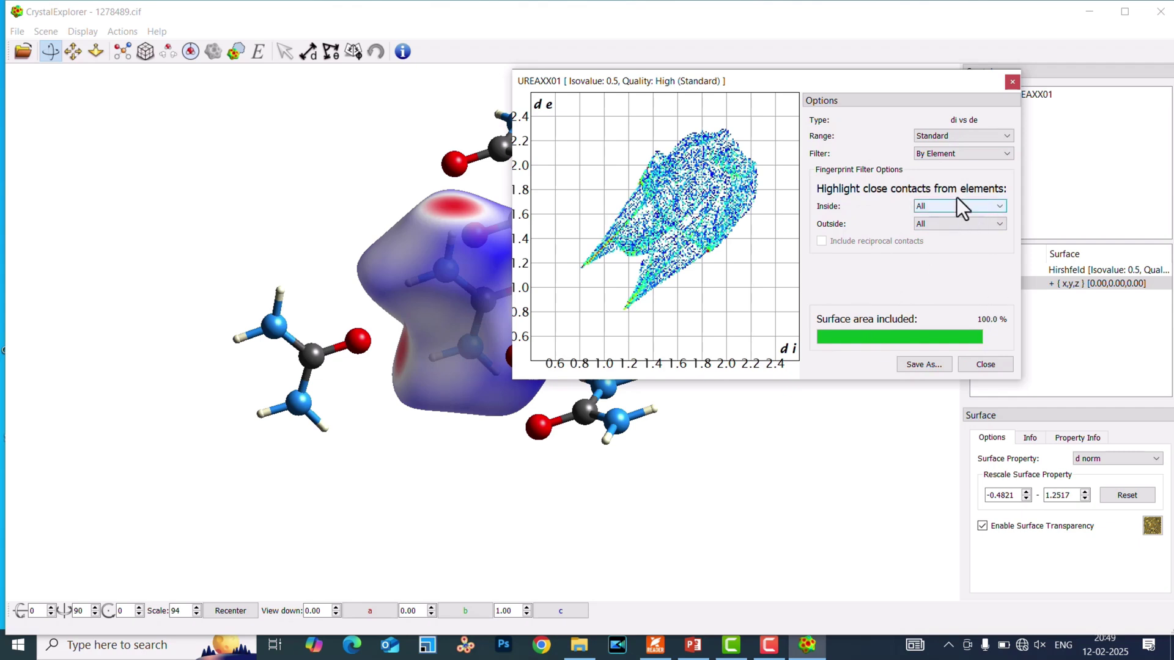
Highlight close contacts with O inside and H outside the surface, including reciprocal contacts, and move the fingerprint window clear of the structure
{"action": "left_click_drag", "start_coordinate": [690, 82], "coordinate": [910, 112]}
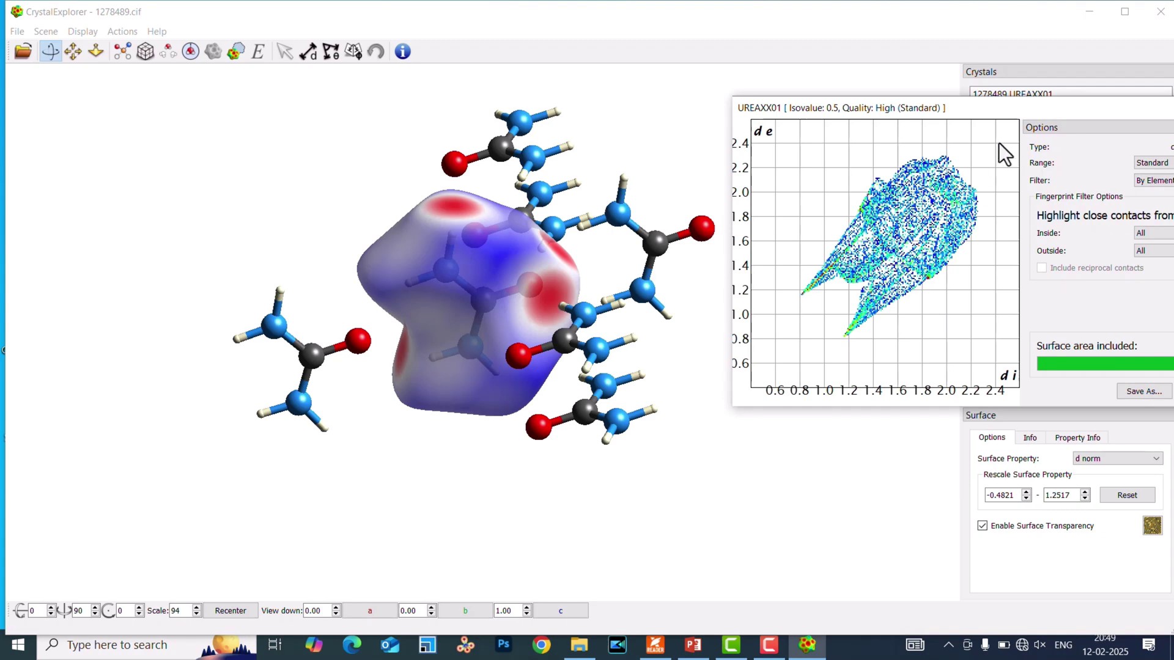
{"action": "left_click_drag", "start_coordinate": [1004, 111], "coordinate": [675, 77]}
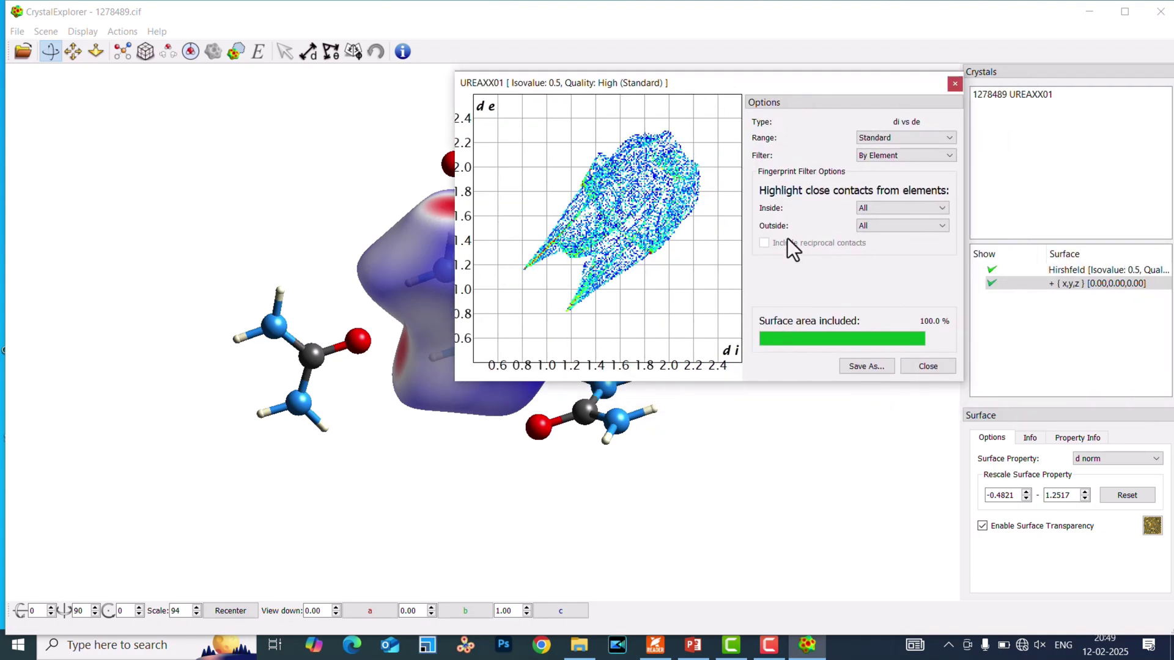
{"action": "left_click", "coordinate": [891, 210]}
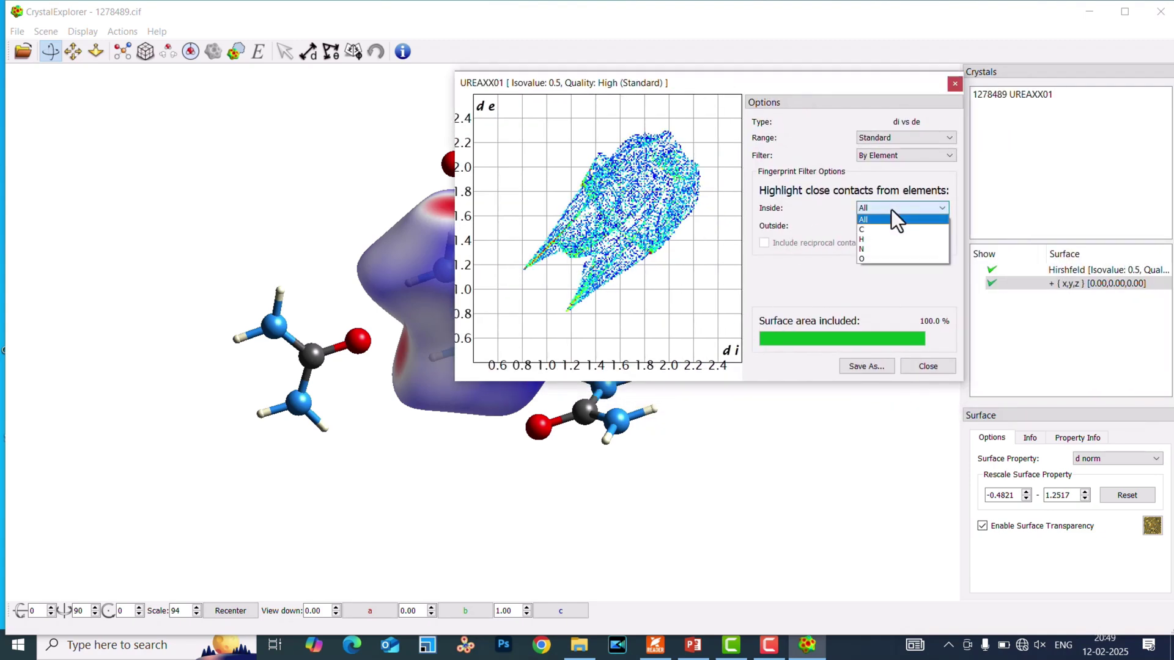
{"action": "left_click", "coordinate": [880, 256]}
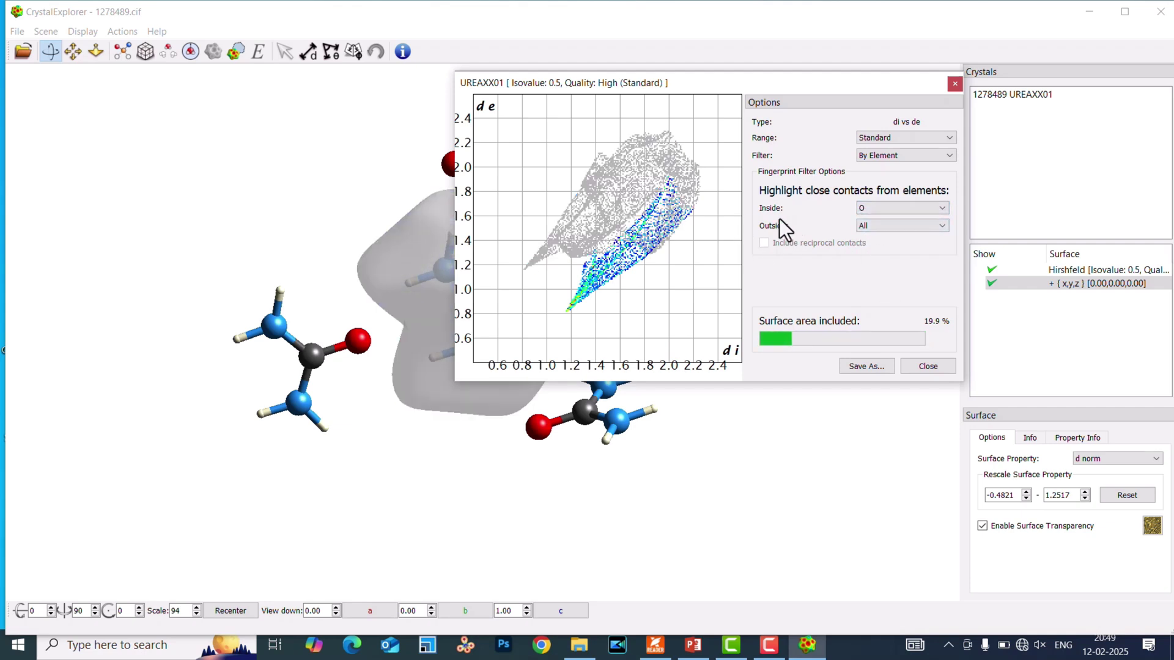
{"action": "left_click", "coordinate": [869, 228]}
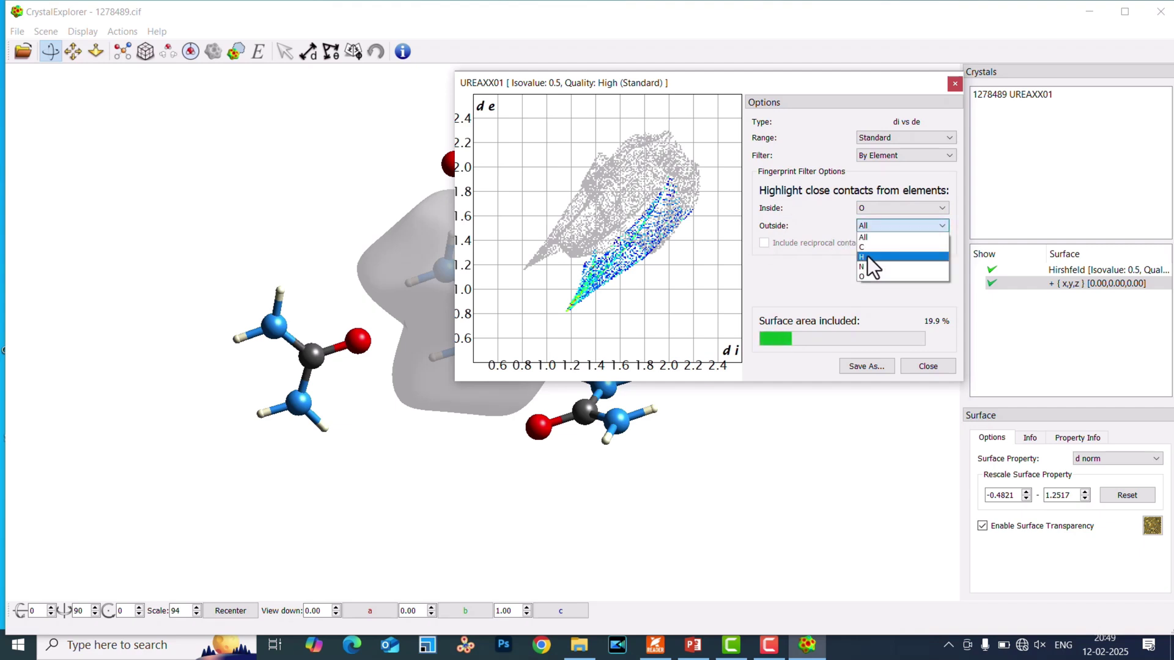
{"action": "left_click", "coordinate": [868, 257]}
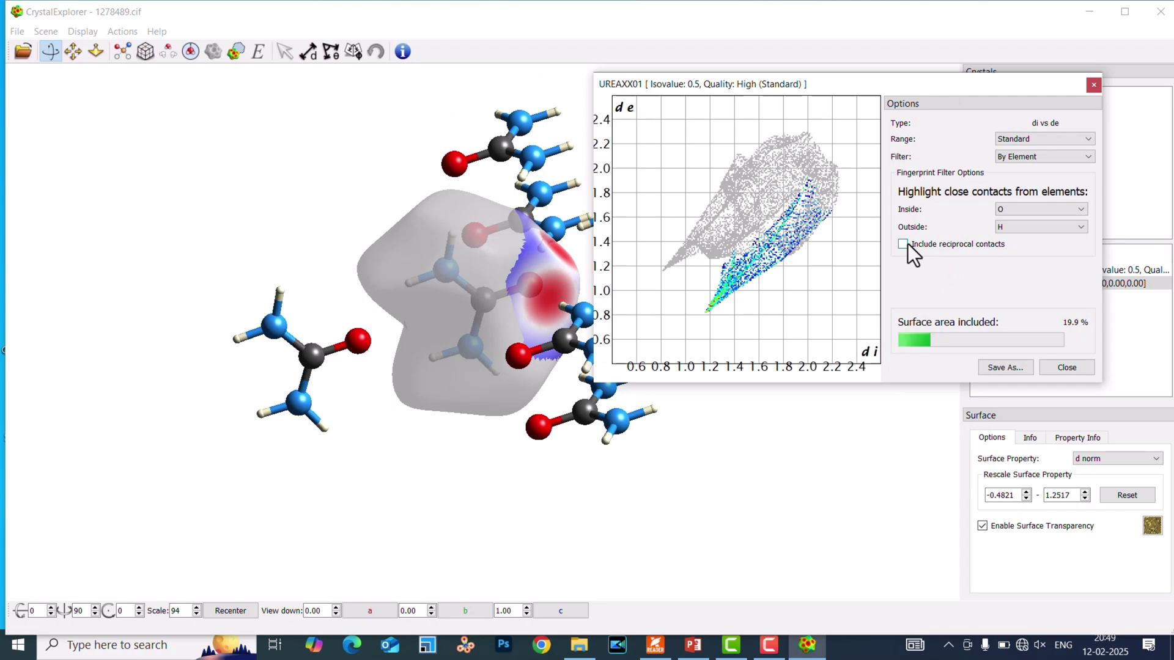
{"action": "left_click", "coordinate": [907, 244]}
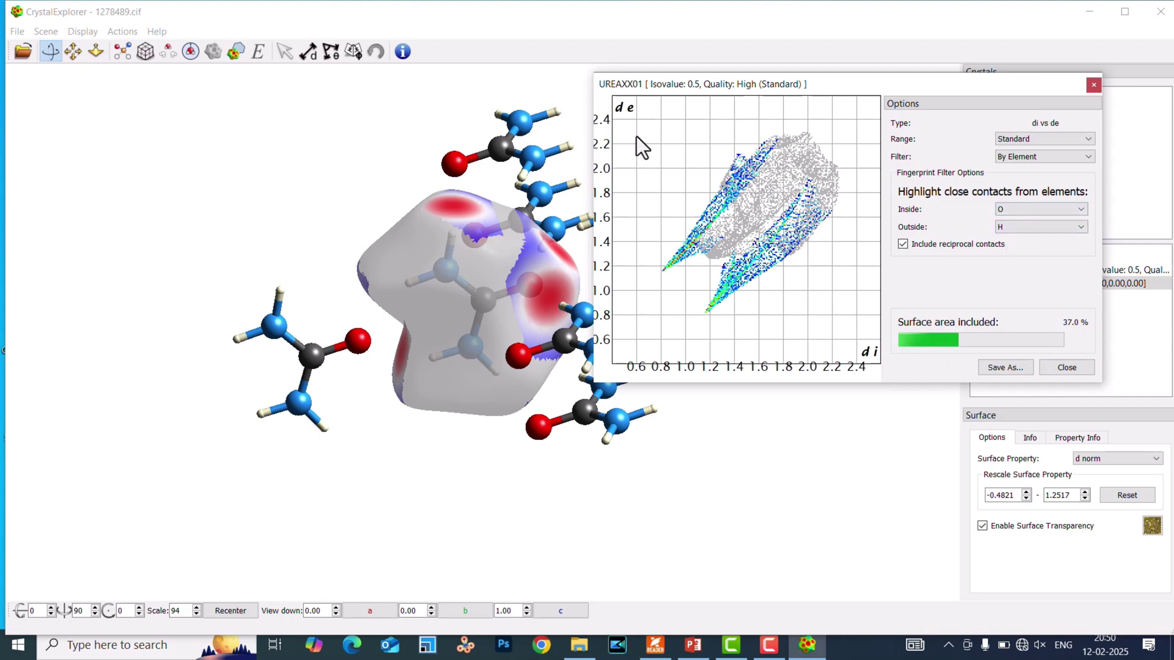
Inspect the highlighted O···H regions on the Hirshfeld surface from another side with the fingerprint window moved out of the way
{"action": "left_click_drag", "start_coordinate": [711, 87], "coordinate": [865, 377]}
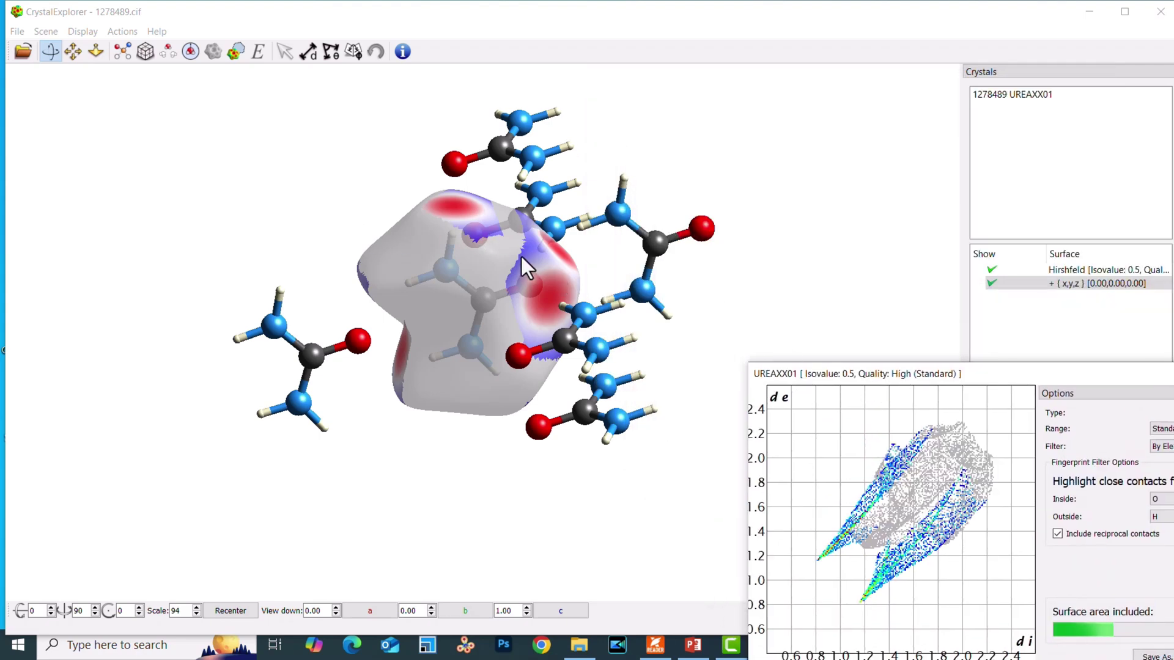
{"action": "scroll", "coordinate": [530, 282], "scroll_direction": "up", "scroll_amount": 2}
{"action": "left_click_drag", "start_coordinate": [531, 276], "coordinate": [335, 334]}
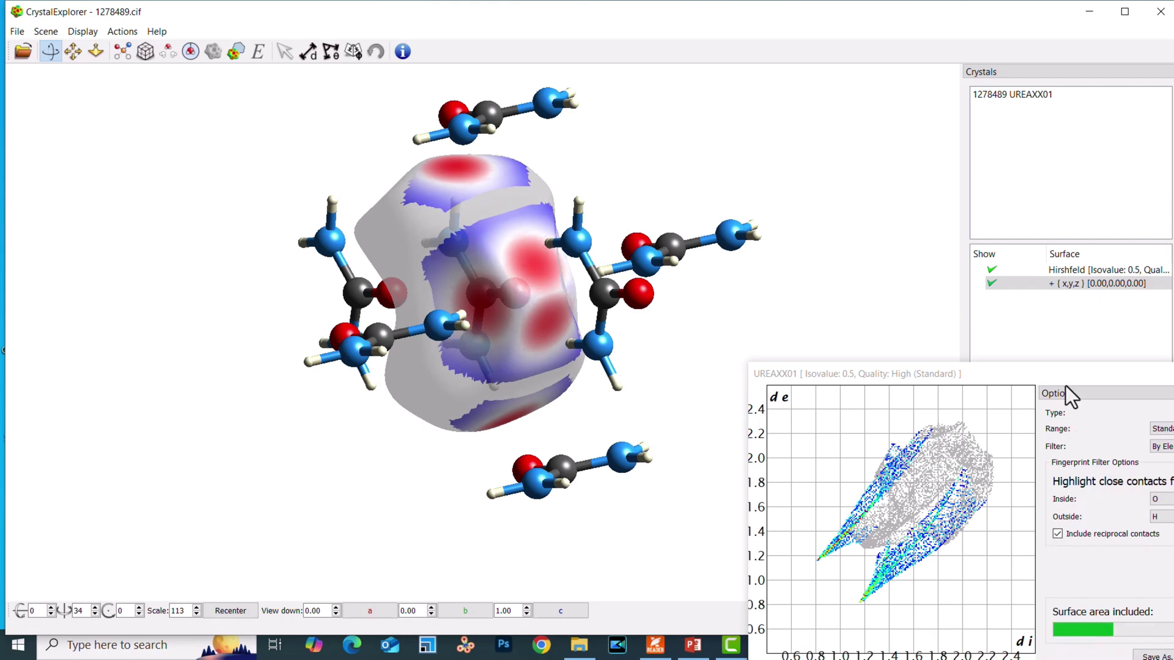
{"action": "left_click_drag", "start_coordinate": [1058, 369], "coordinate": [944, 165]}
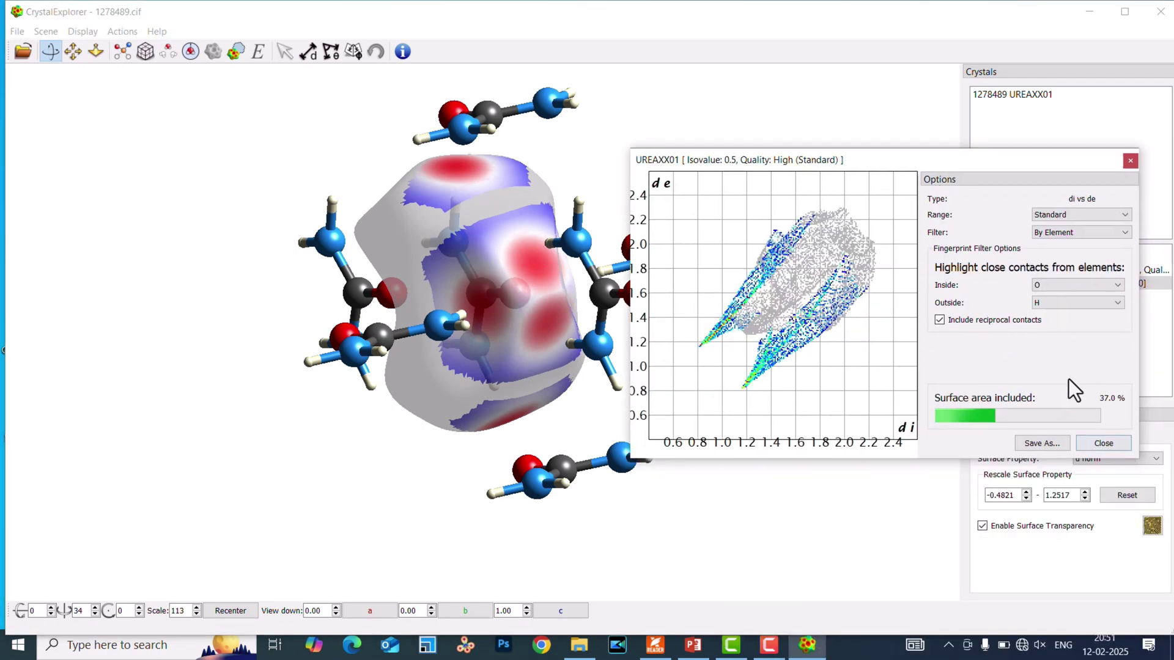
Compare the highlighted surface and fingerprint plot with Figure 3 of the article in Foxit PDF Reader, and return to CrystalExplorer
{"action": "left_click", "coordinate": [662, 652]}
{"action": "scroll", "coordinate": [647, 355], "scroll_direction": "down", "scroll_amount": 5}
{"action": "scroll", "coordinate": [647, 355], "scroll_direction": "down", "scroll_amount": 15}
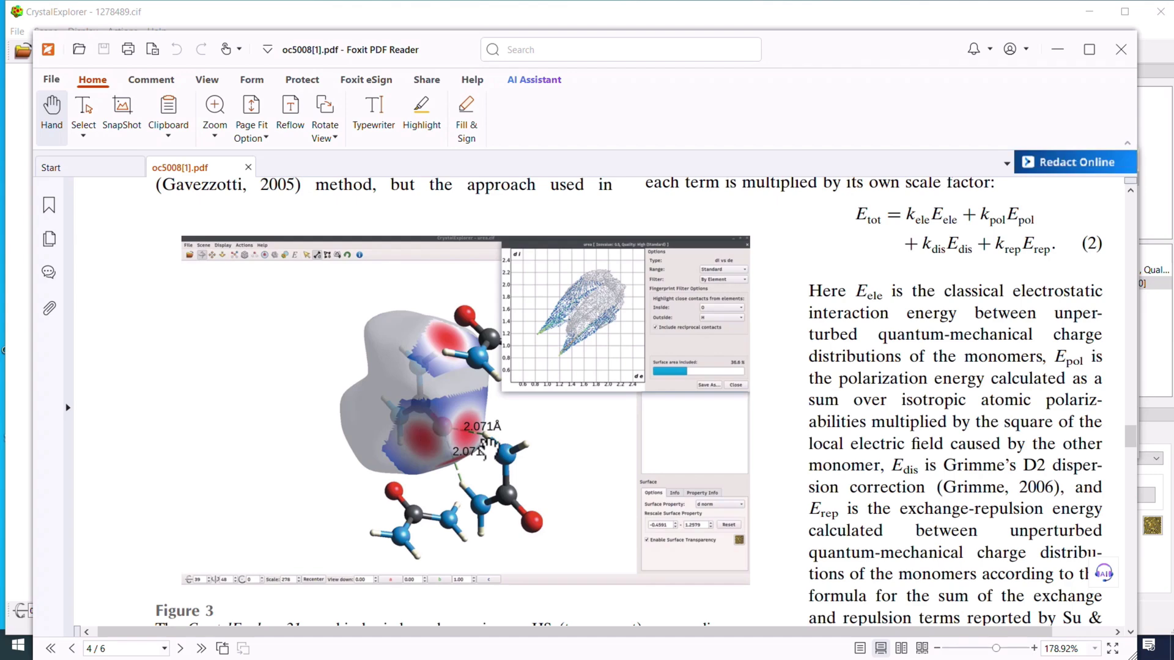
{"action": "key", "text": "alt+Tab"}
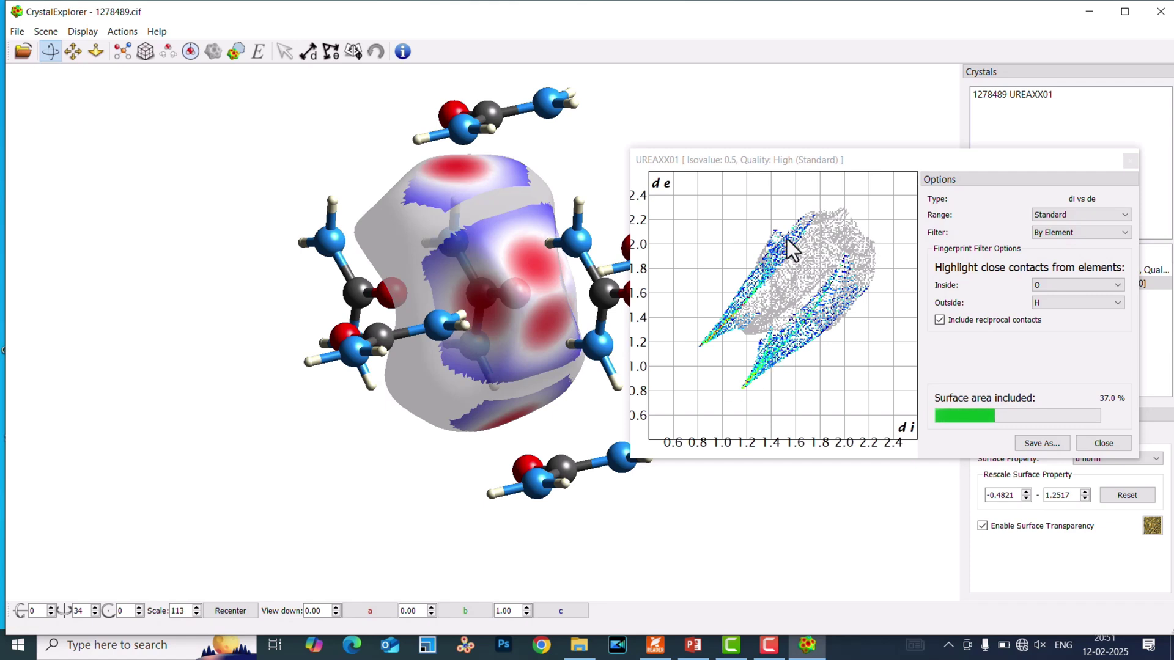
Highlight the close contacts with C inside and H outside the surface, keeping reciprocal contacts included
{"action": "left_click", "coordinate": [1087, 284]}
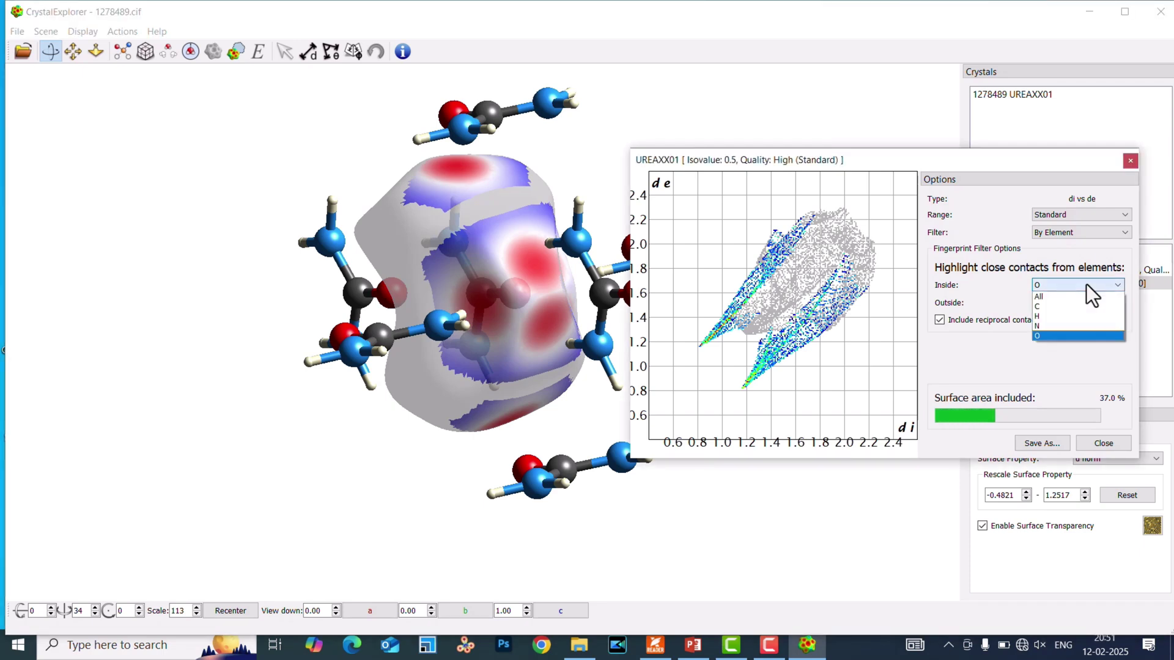
{"action": "left_click", "coordinate": [1055, 307]}
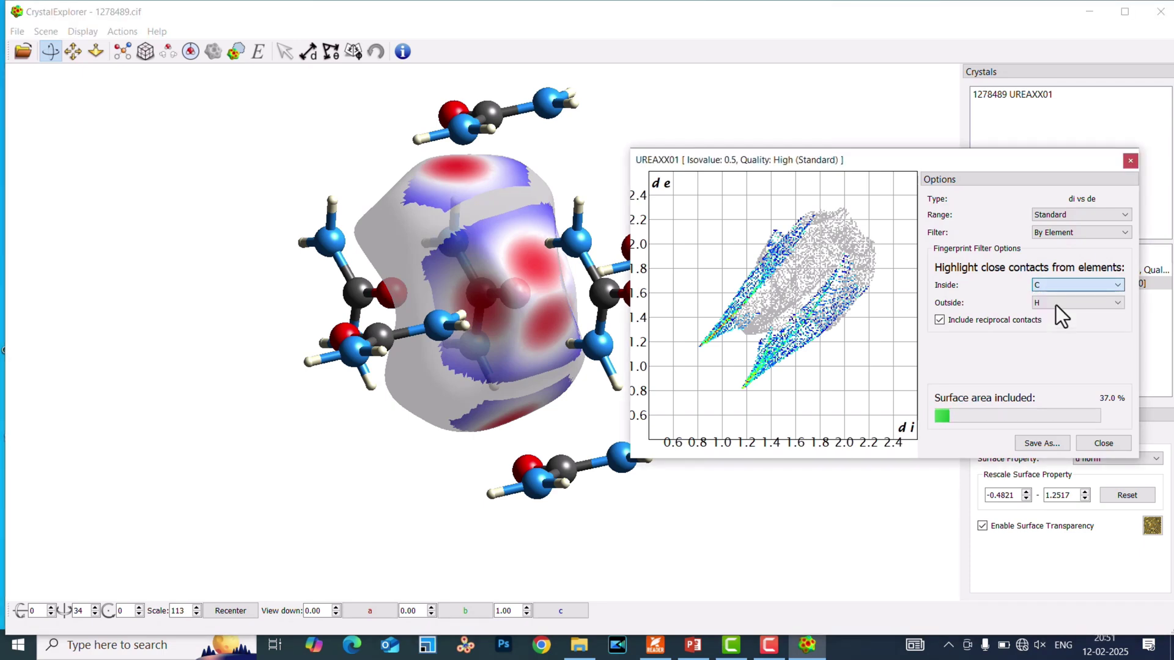
{"action": "left_click", "coordinate": [1056, 304]}
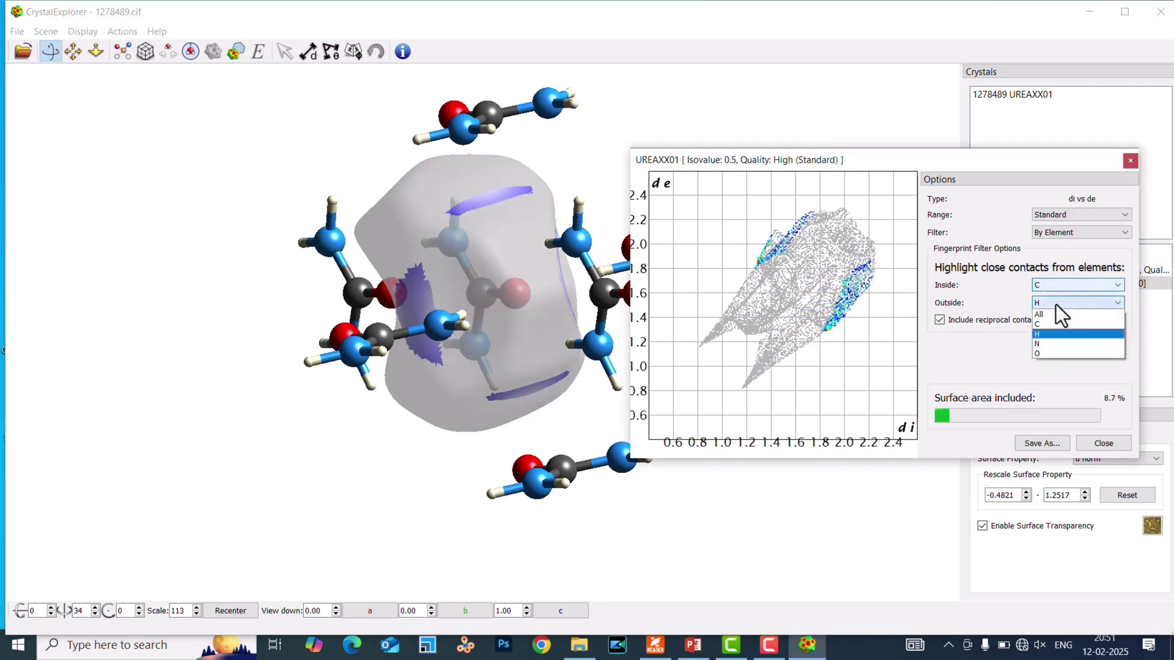
{"action": "left_click", "coordinate": [1048, 336]}
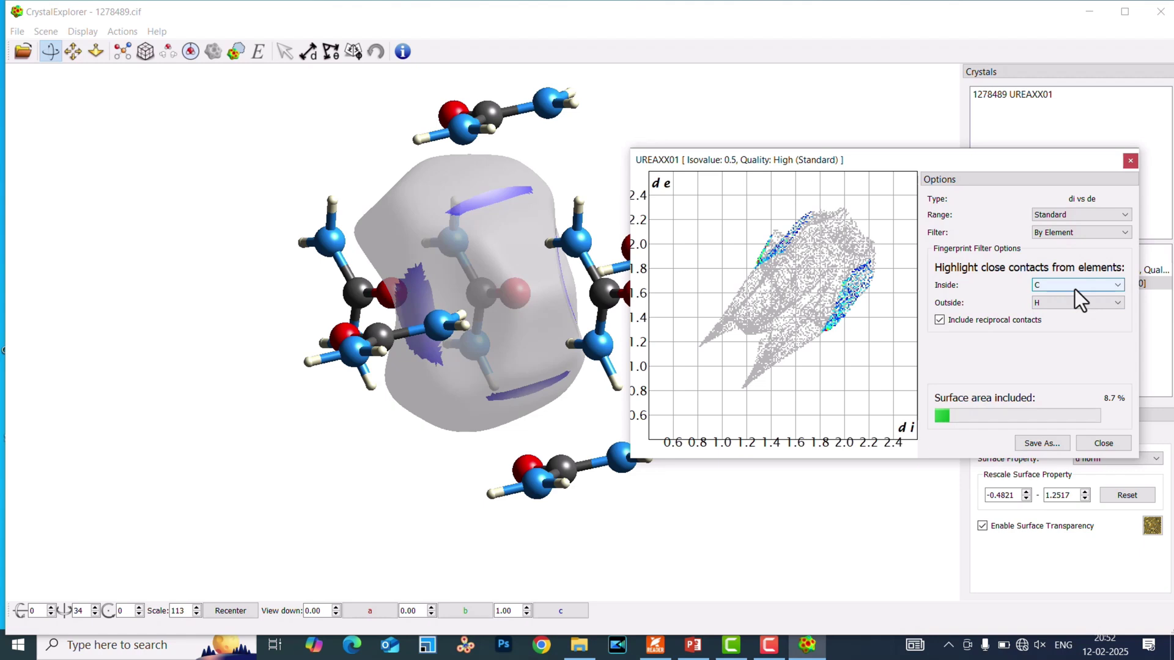
Set the inside element to All, and switch the fingerprint filter to None and back to By Element
{"action": "scroll", "coordinate": [1076, 290], "scroll_direction": "up", "scroll_amount": 1}
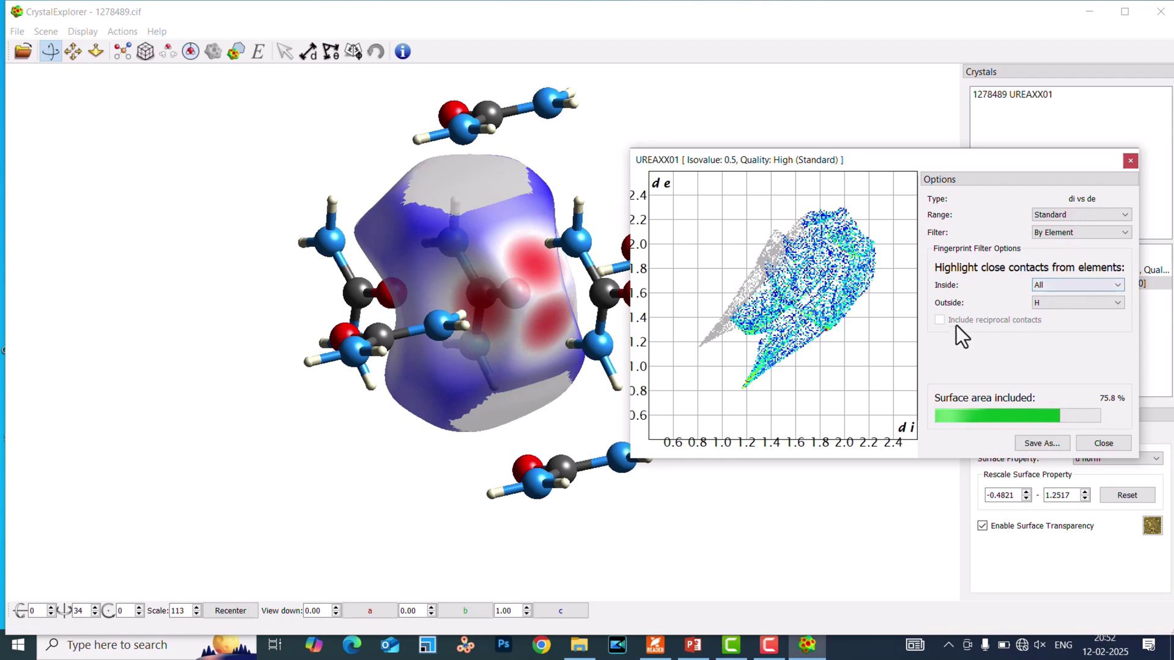
{"action": "left_click", "coordinate": [1063, 230]}
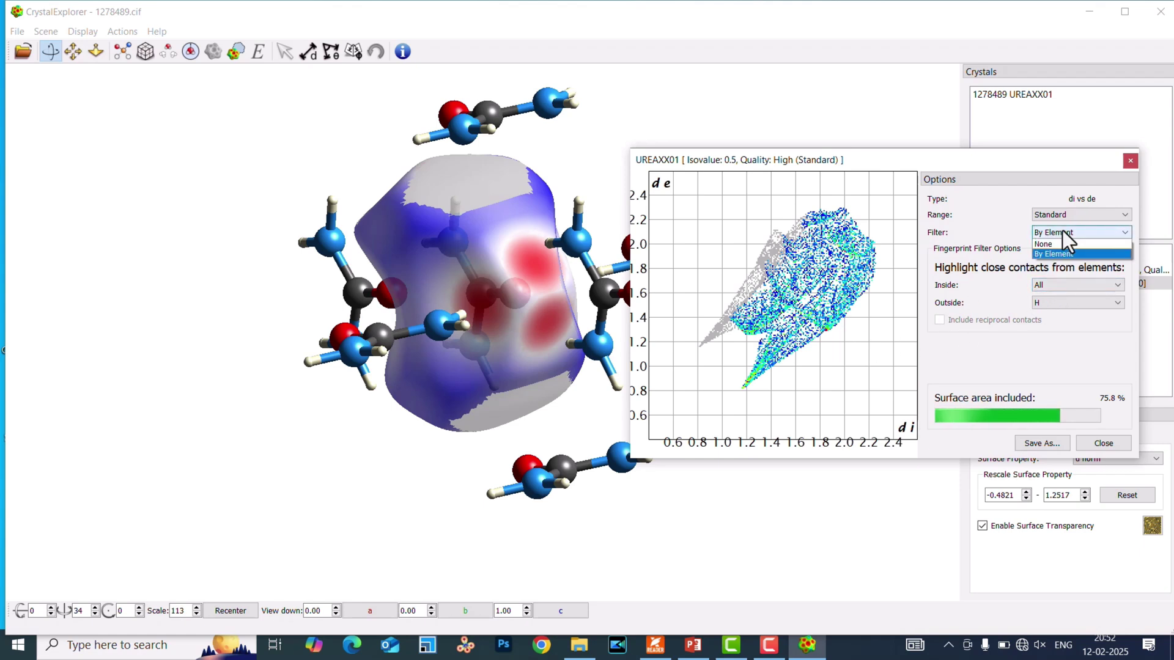
{"action": "left_click", "coordinate": [1059, 243]}
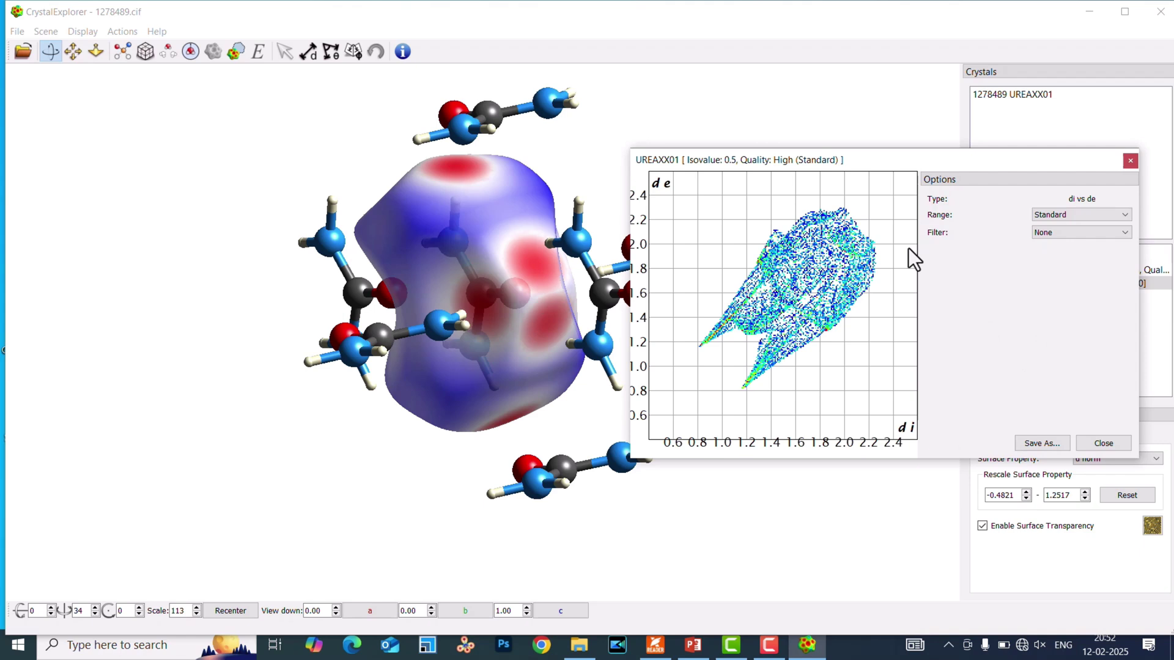
{"action": "left_click", "coordinate": [1071, 235]}
{"action": "left_click", "coordinate": [1064, 252]}
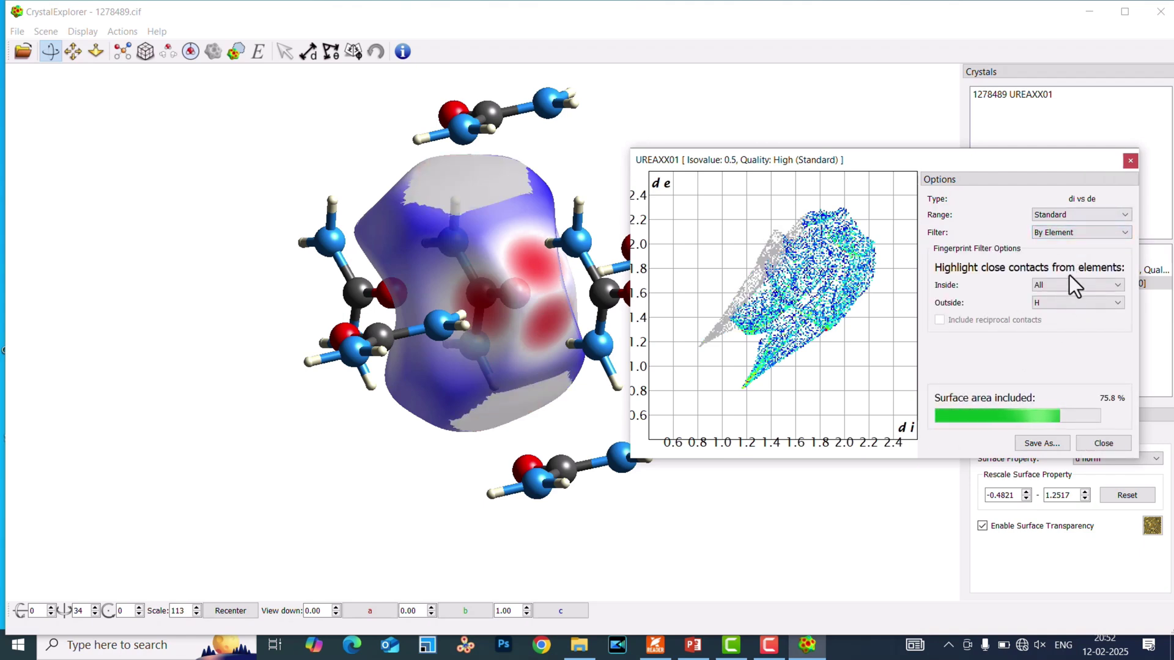